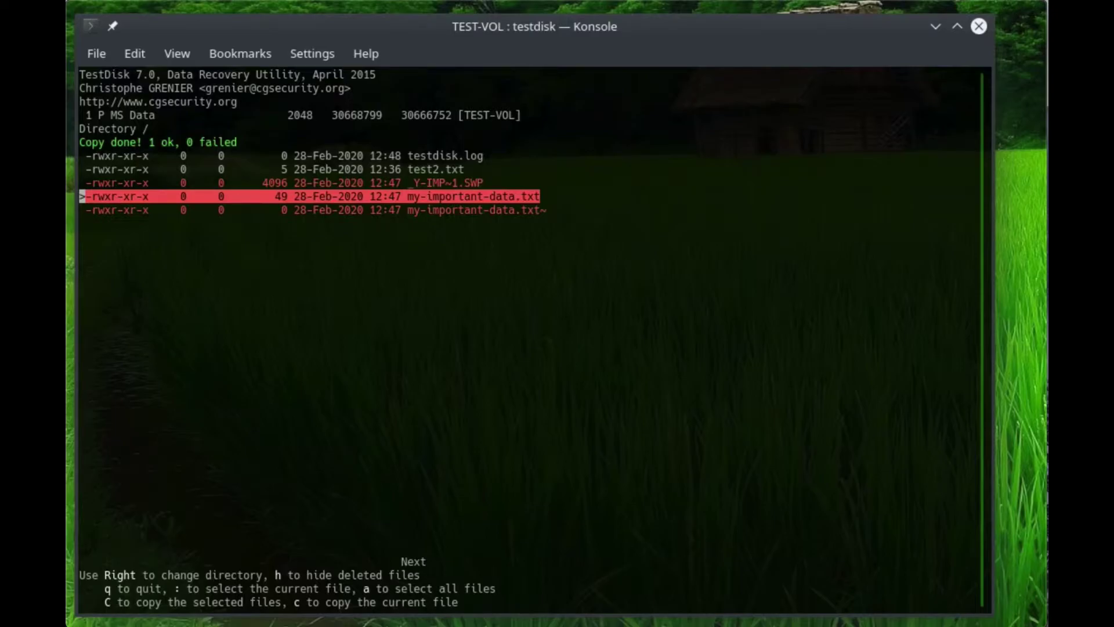
In the other terminal, check the free space on TEST-VOL with df -h.
key("alt+Tab")
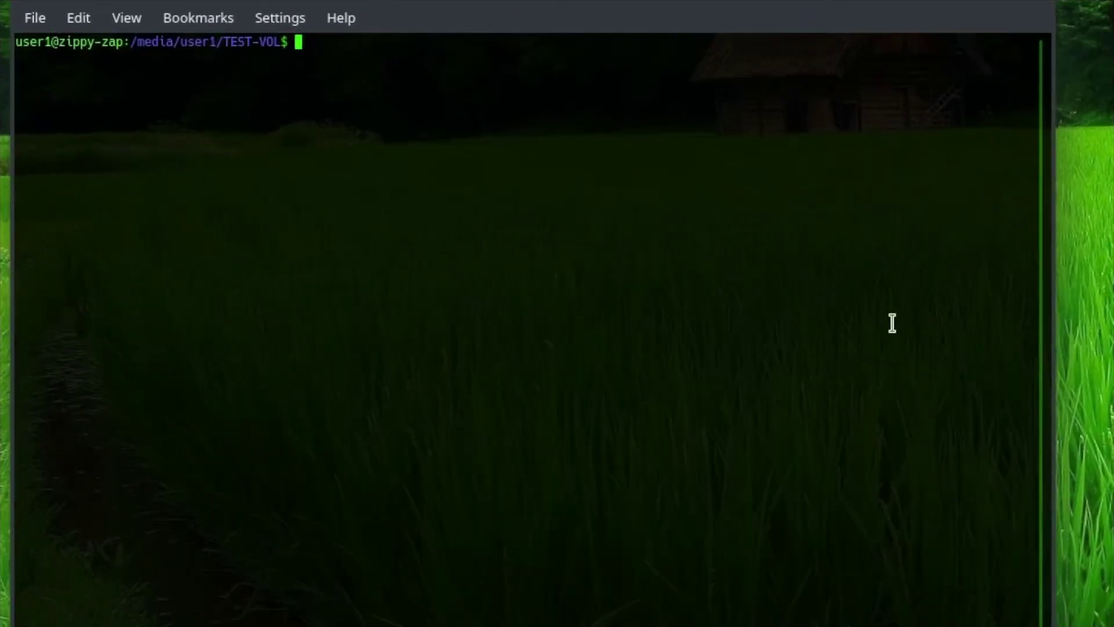
type("df -h .")
key("Return")
Write 'This is my important data that I want to keep.' into my-important-data.txt in vi.
type("vi my-important-data.txt")
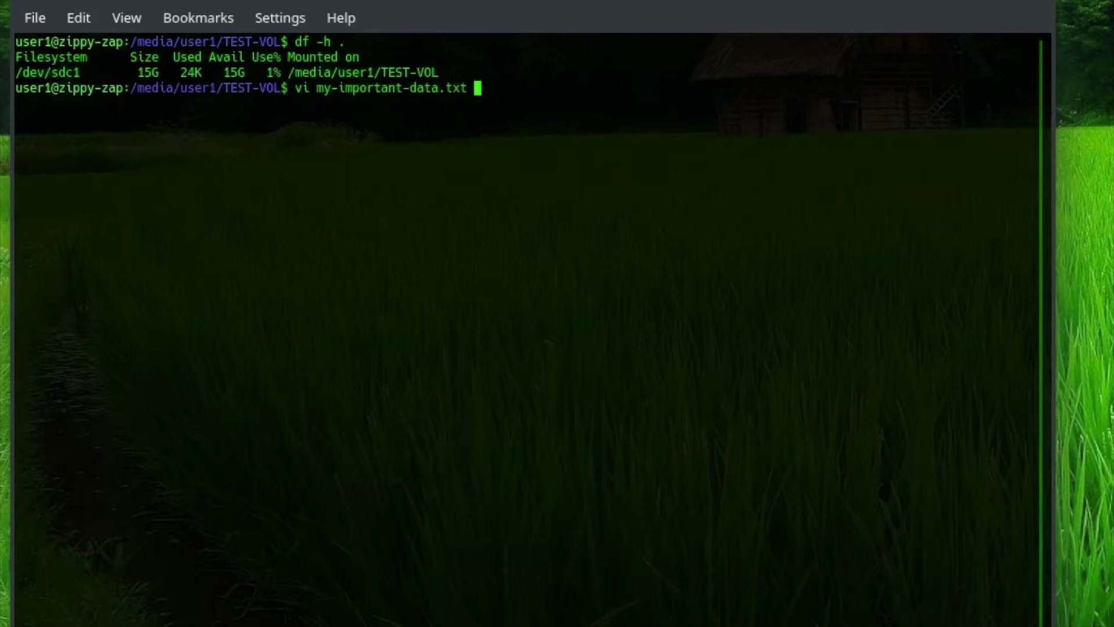
key("Return")
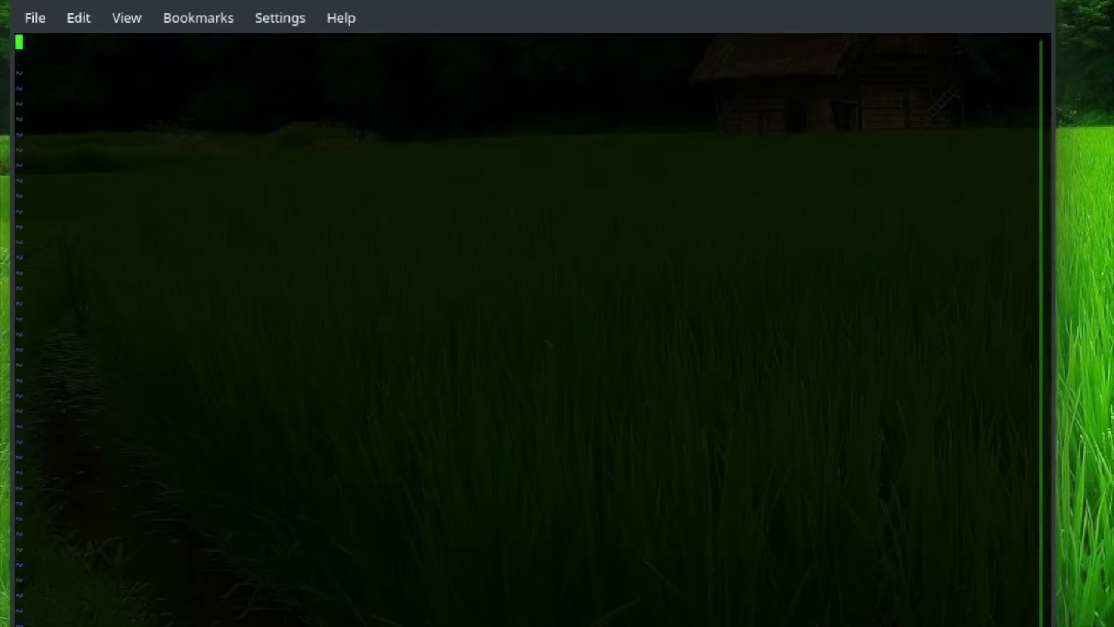
type("oThis is my impo")
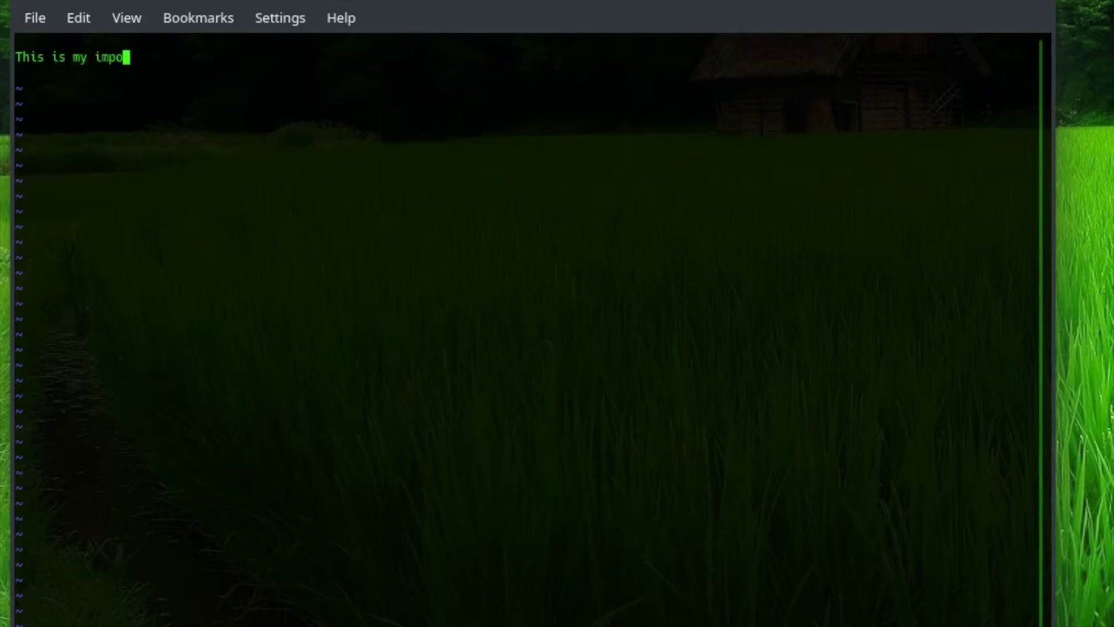
type("rtant data ")
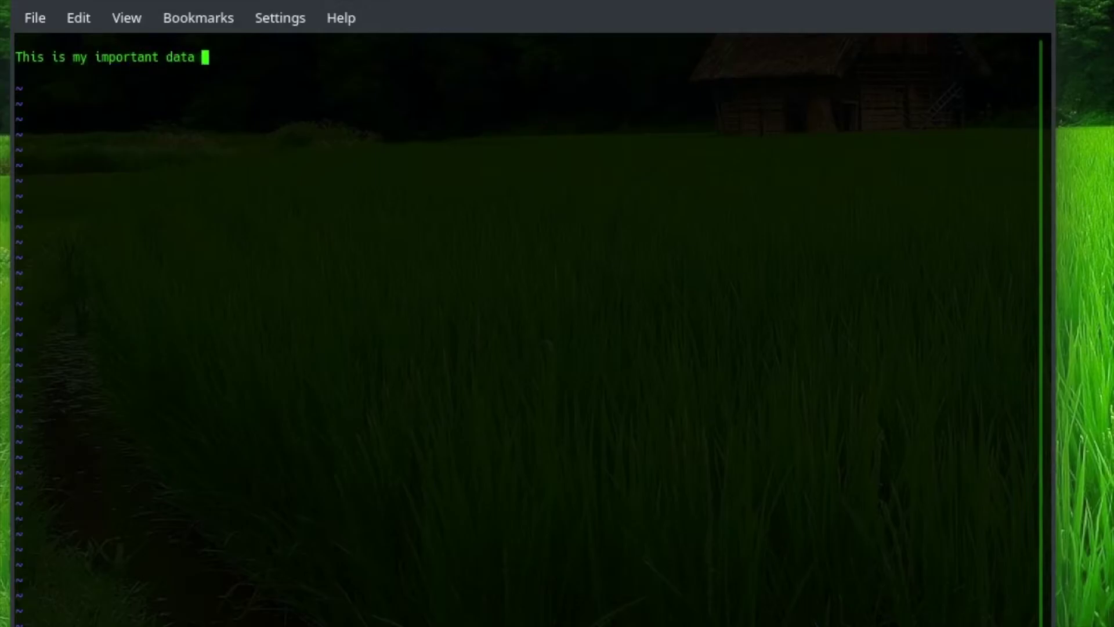
type("that I want to k")
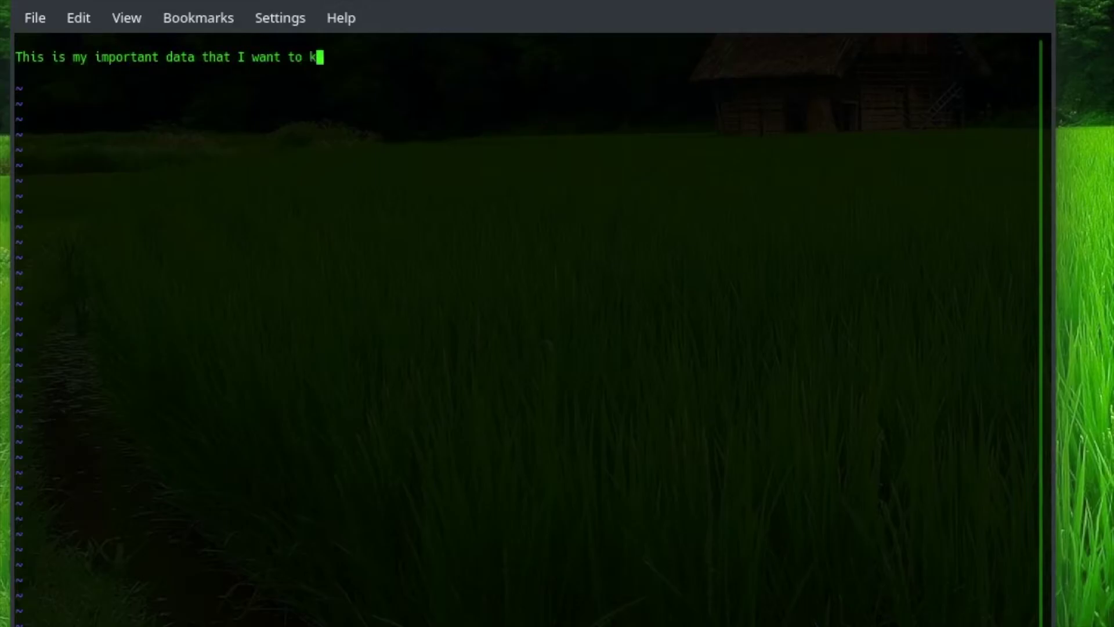
type("eep.")
key("Escape")
Save and quit vi, then list TEST-VOL to see the 49-byte my-important-data.txt.
type(":")
key("Return")
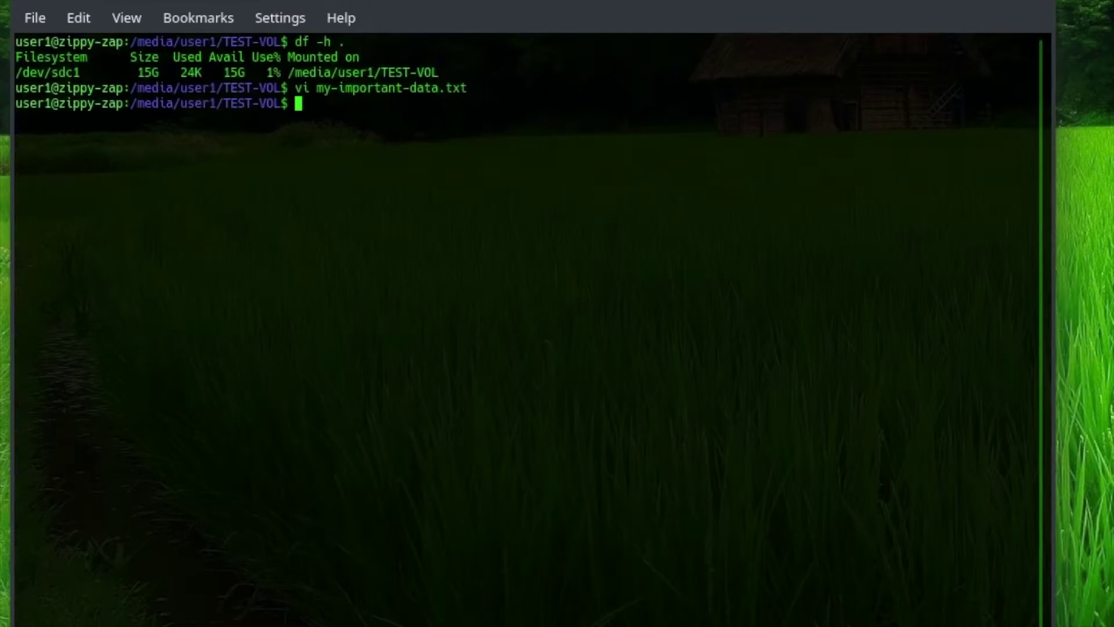
type("ls -ltr")
key("Return")
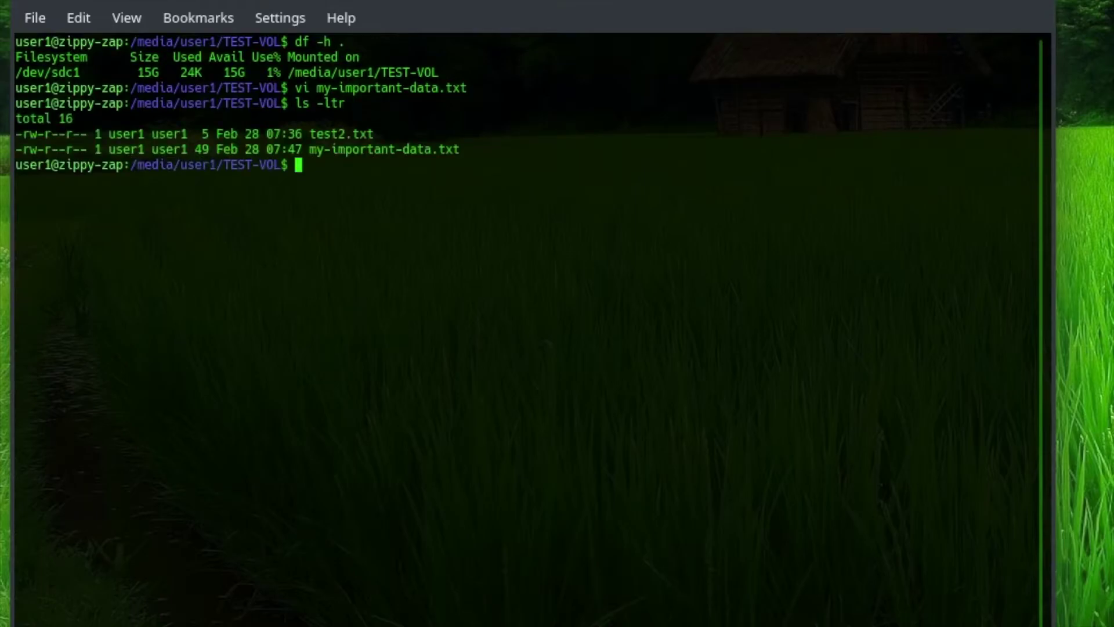
Delete my-important-data.txt and relist to confirm only test2.txt remains.
type("rm my-")
key("Tab")
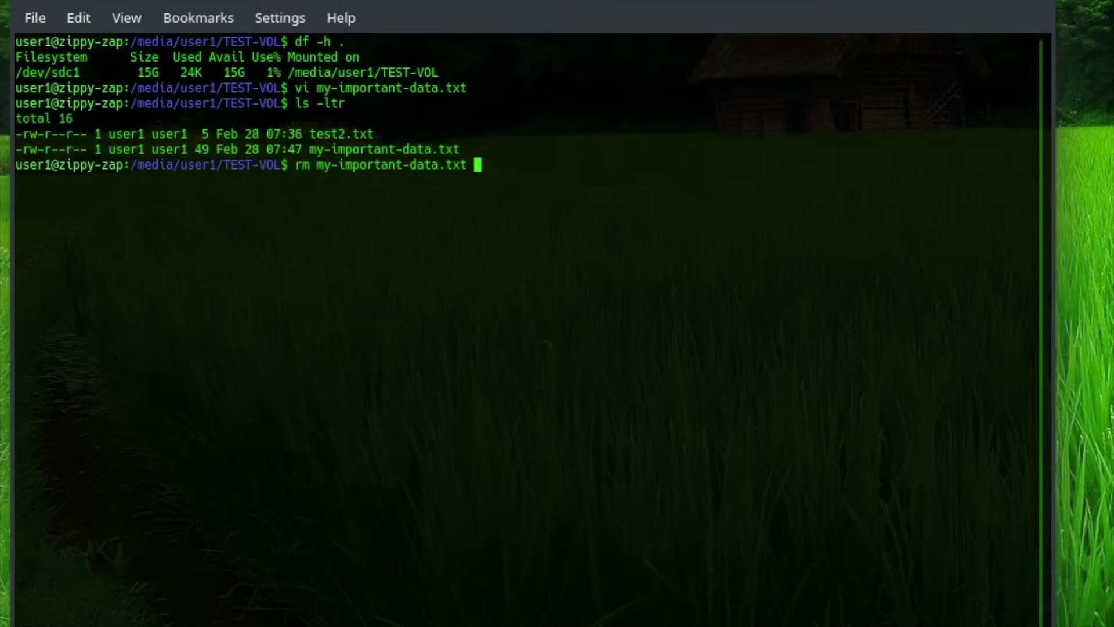
key("Return")
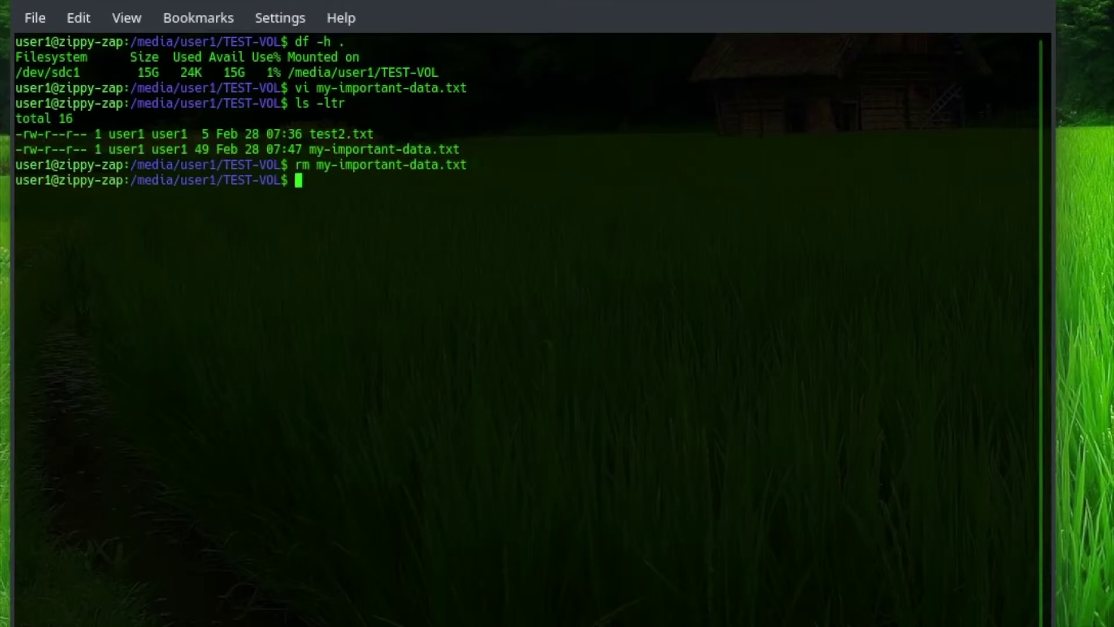
type("ls -ltr")
key("Return")
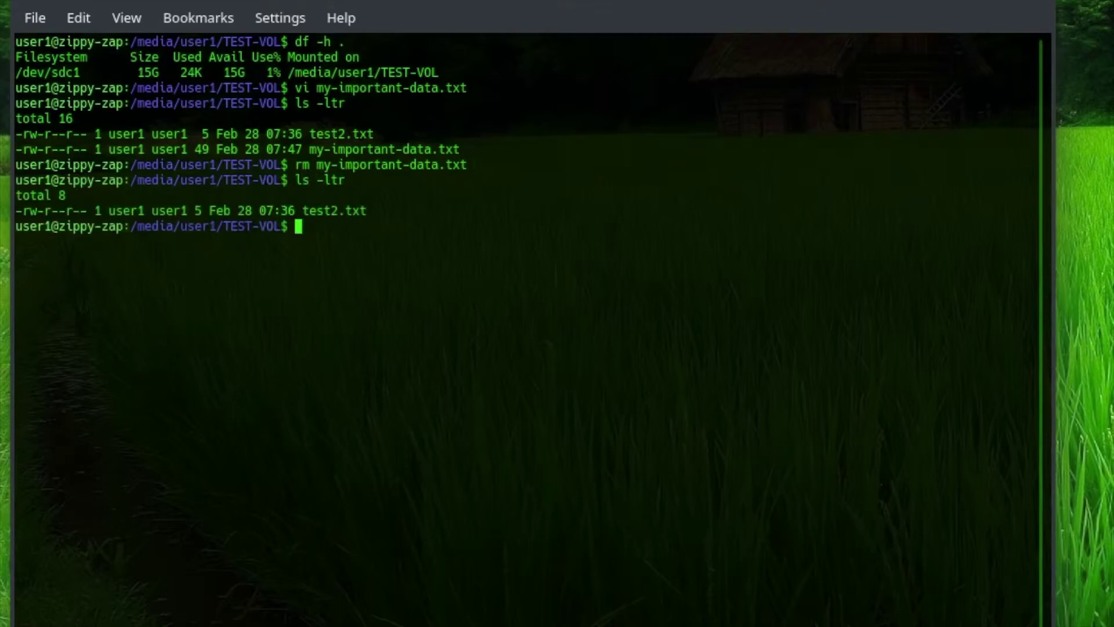
type("testdisk")
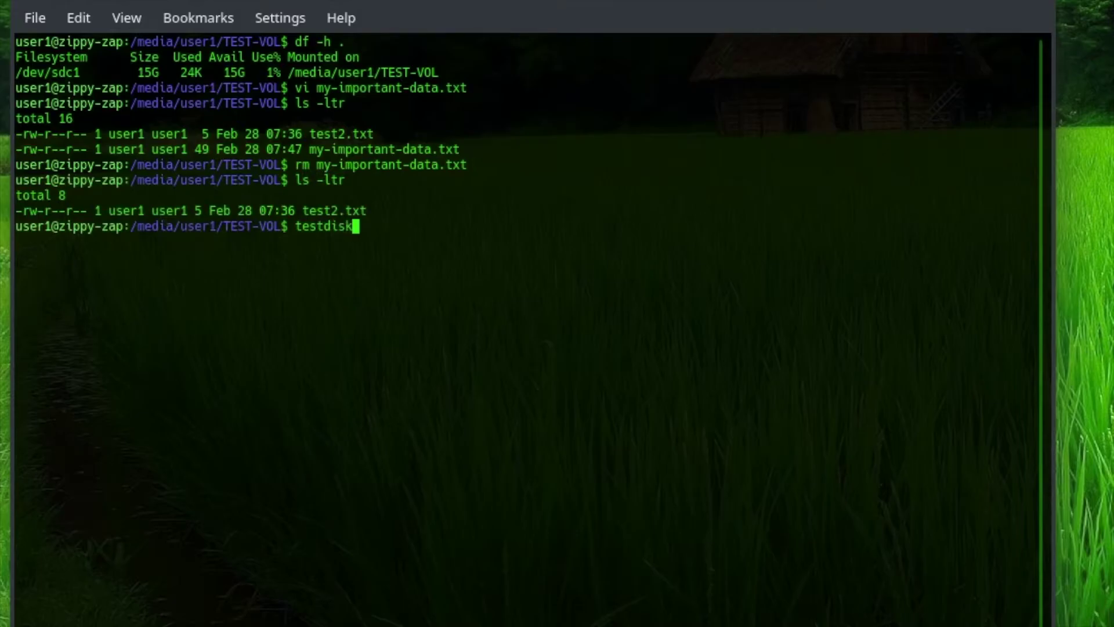
key("BackSpace")
key("BackSpace")
key("BackSpace")
key("BackSpace")
key("BackSpace")
key("BackSpace")
key("BackSpace")
key("BackSpace")
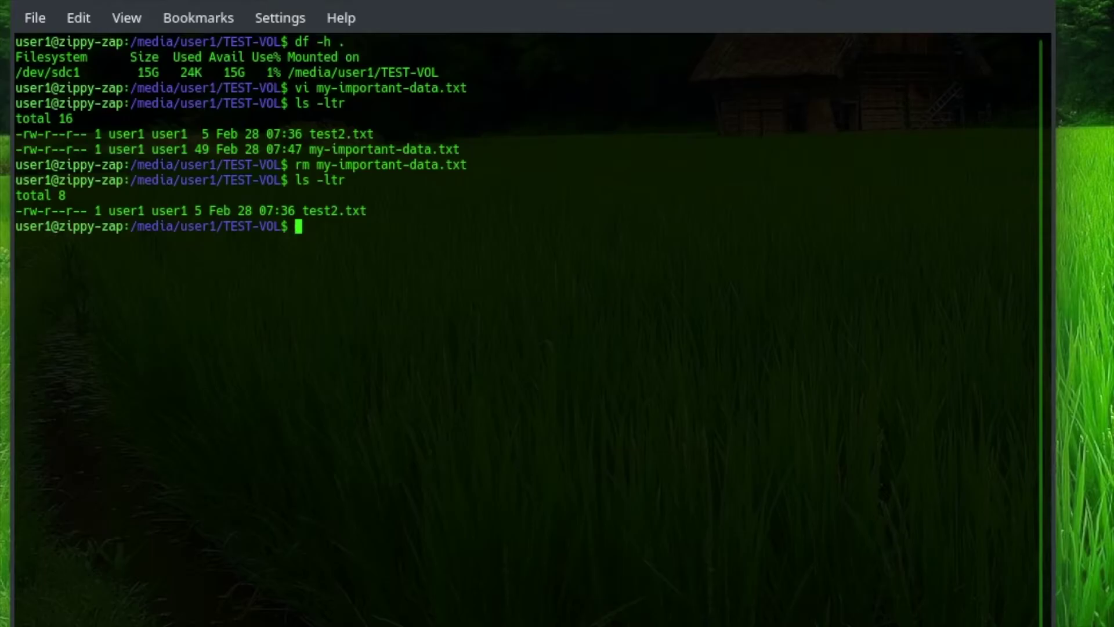
In the recovered-data terminal, show the folder is empty and check its disk with df -h.
key("alt+Tab")
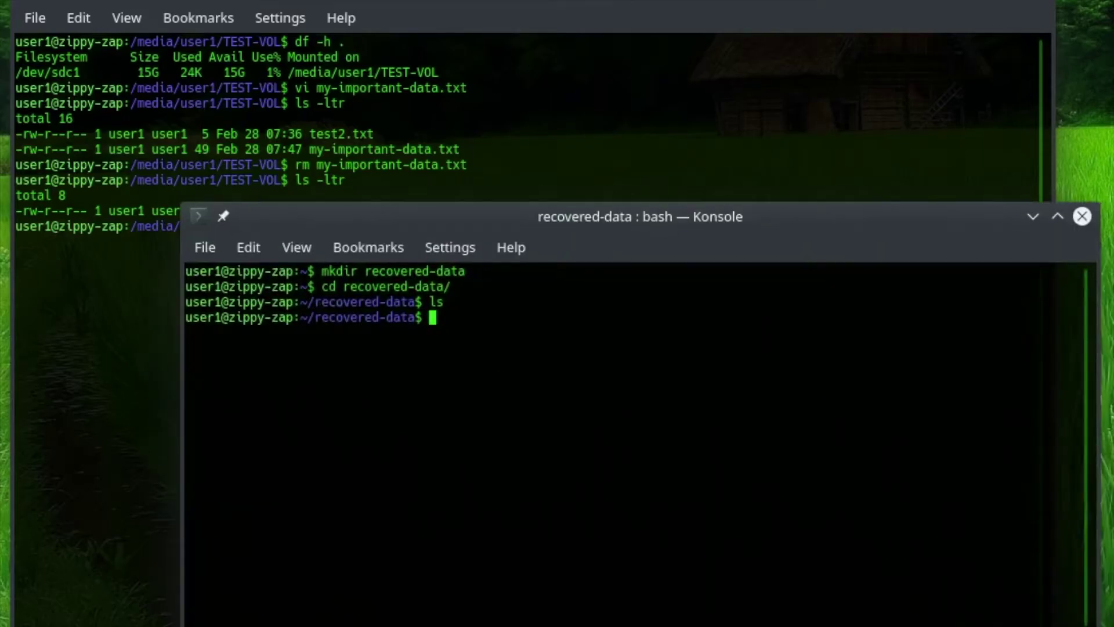
type("ls")
key("Return")
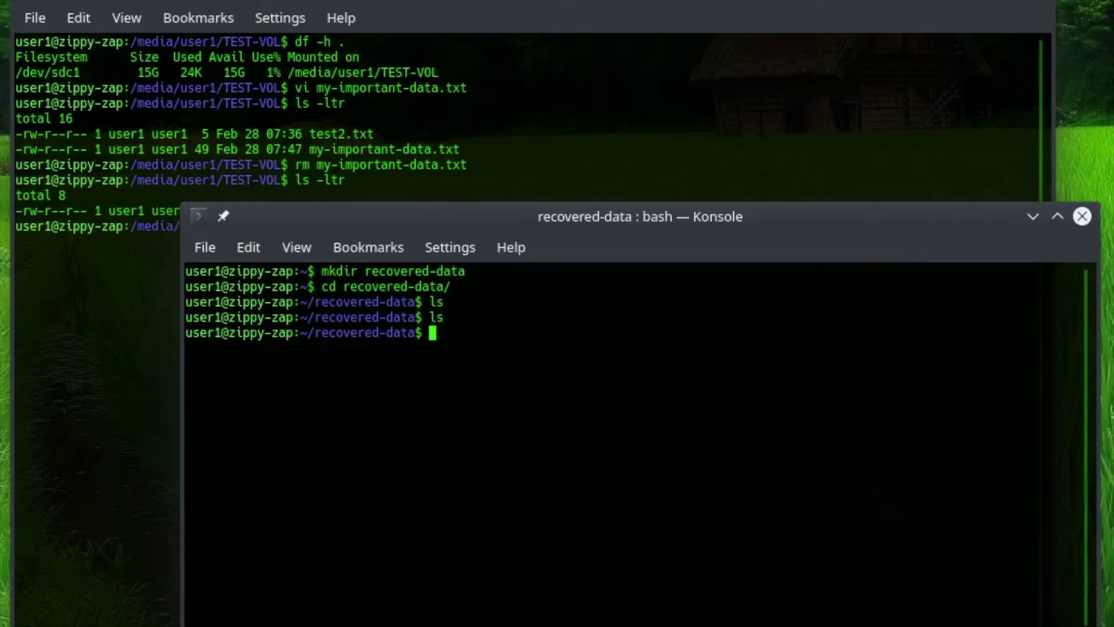
type("pwd")
key("Return")
type("ls -ltr")
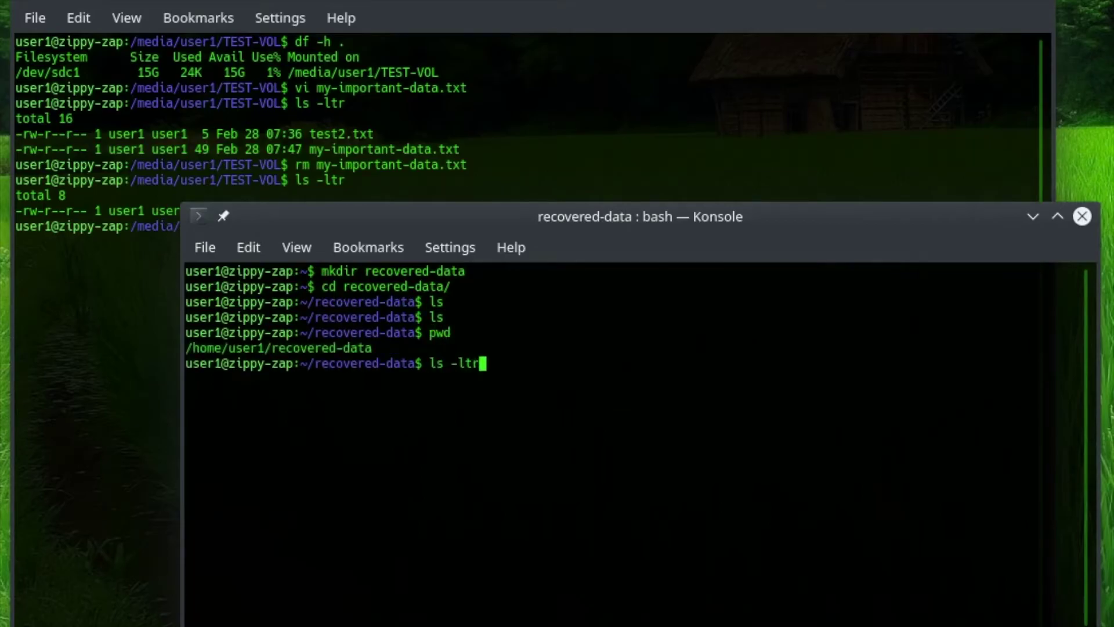
key("Return")
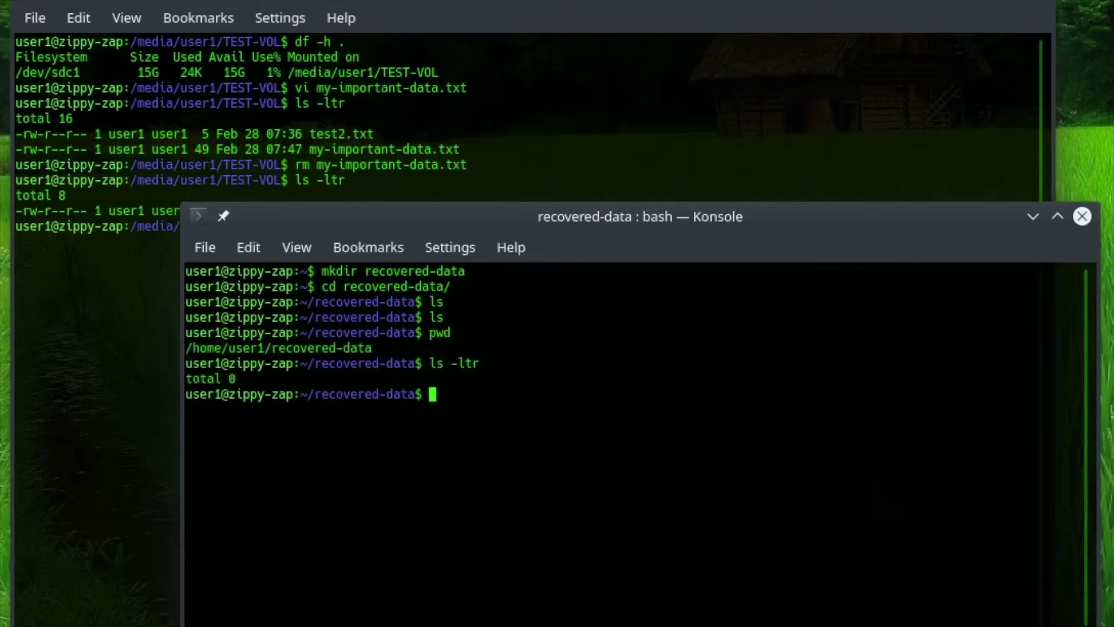
type("df -h .")
key("Return")
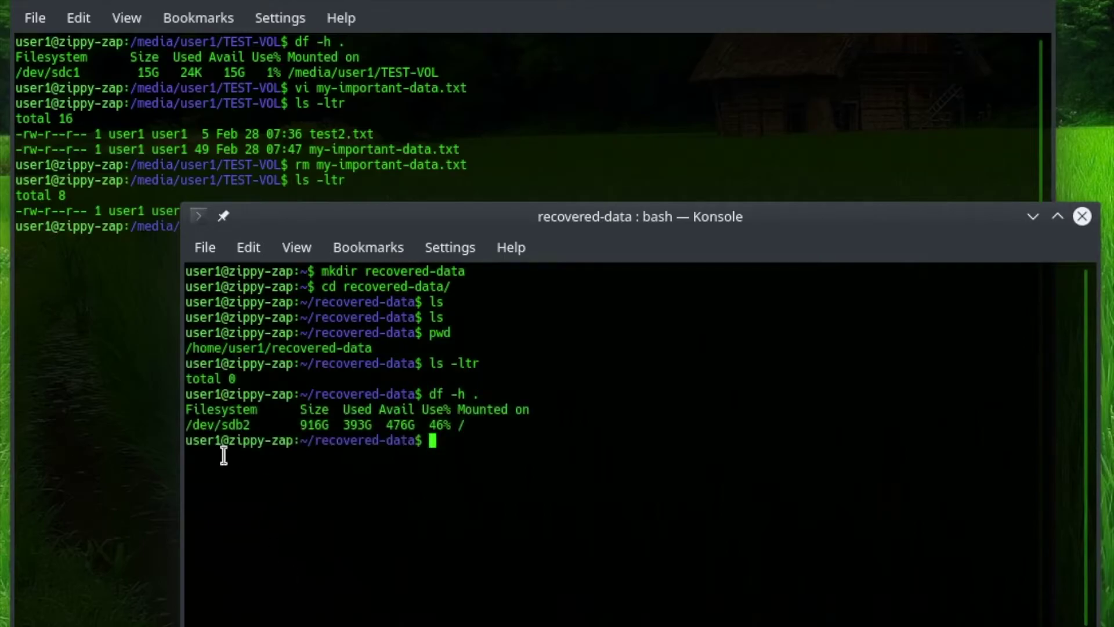
Compare the /dev/sdb2 and /dev/sdc1 device names, then minimize the recovered-data window.
left_click_drag(196, 424, 223, 425)
left_click(292, 93)
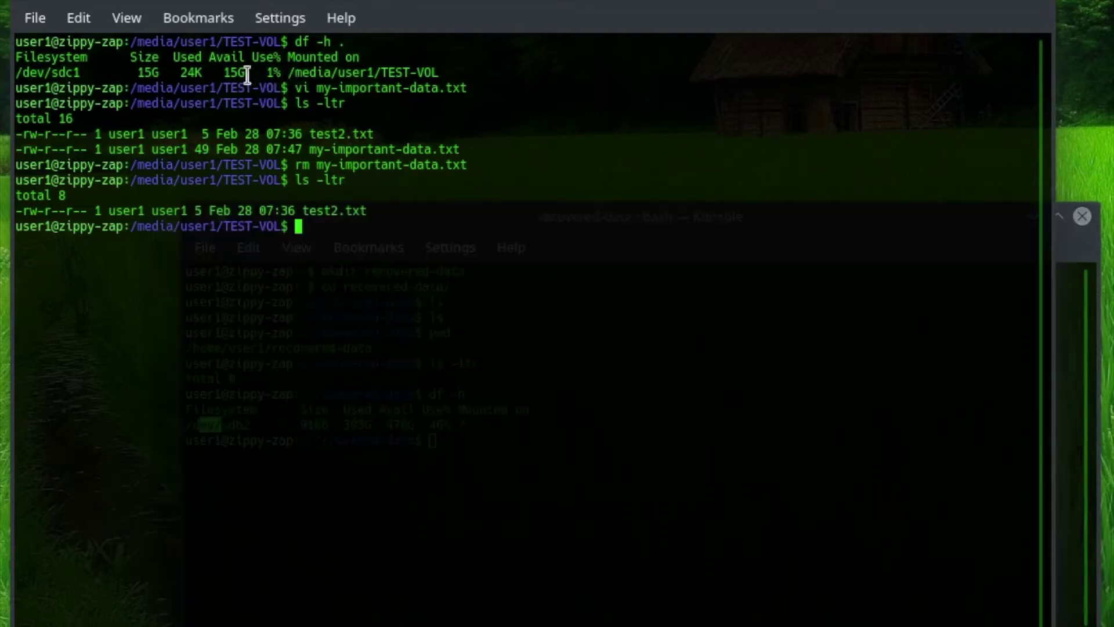
mouse_move(29, 73)
left_mouse_down()
mouse_move(124, 72)
mouse_move(31, 77)
mouse_move(162, 87)
mouse_move(46, 74)
left_mouse_up()
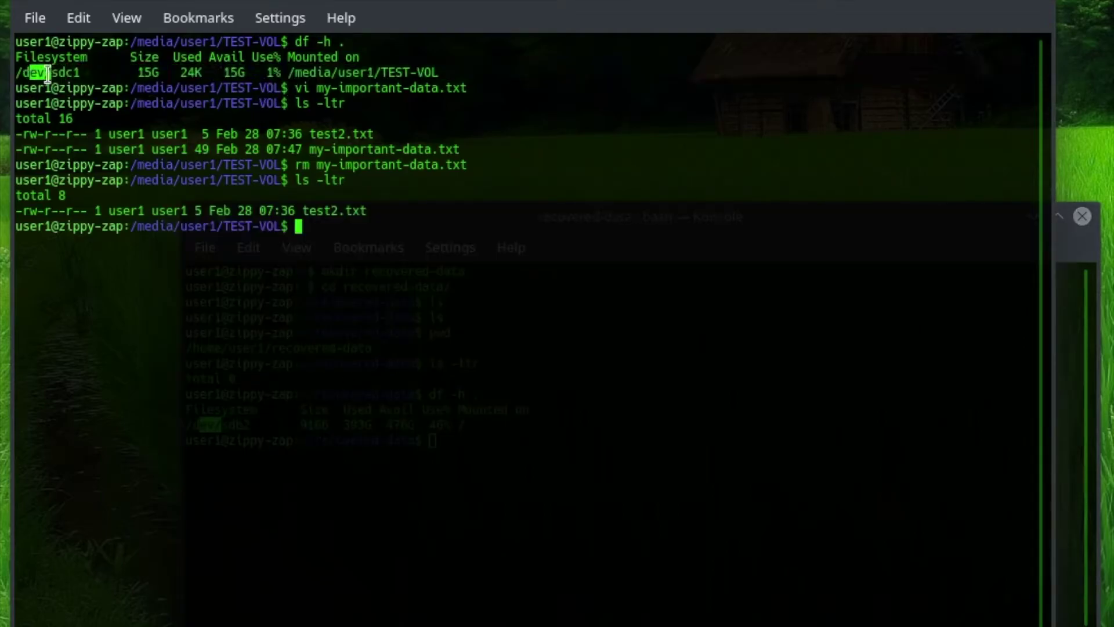
left_click(1063, 427)
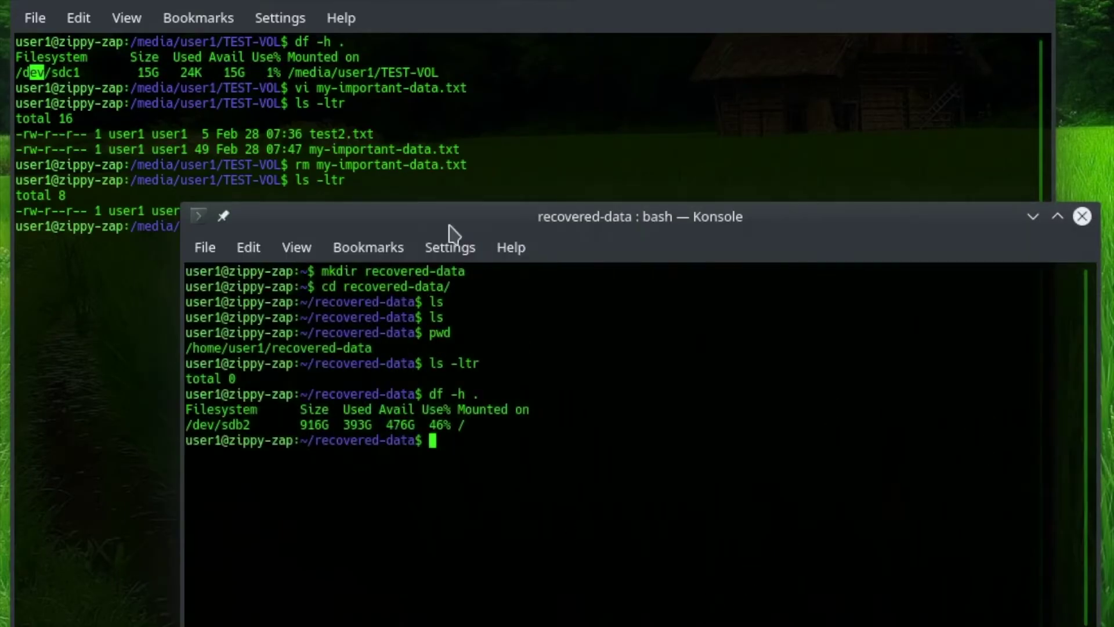
left_click(608, 168)
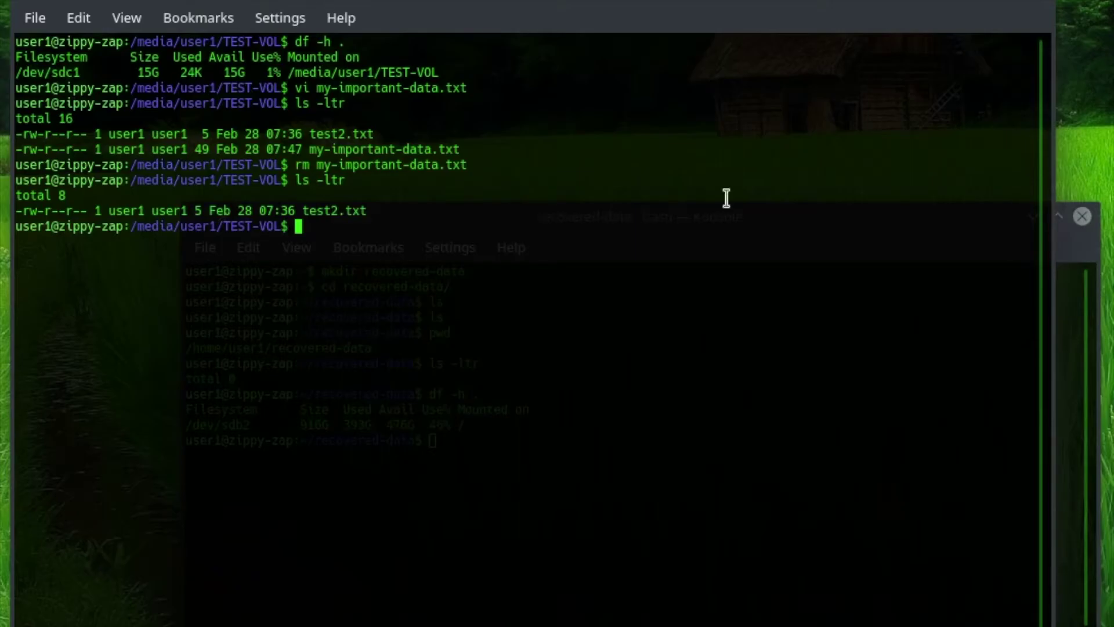
left_click(1034, 217)
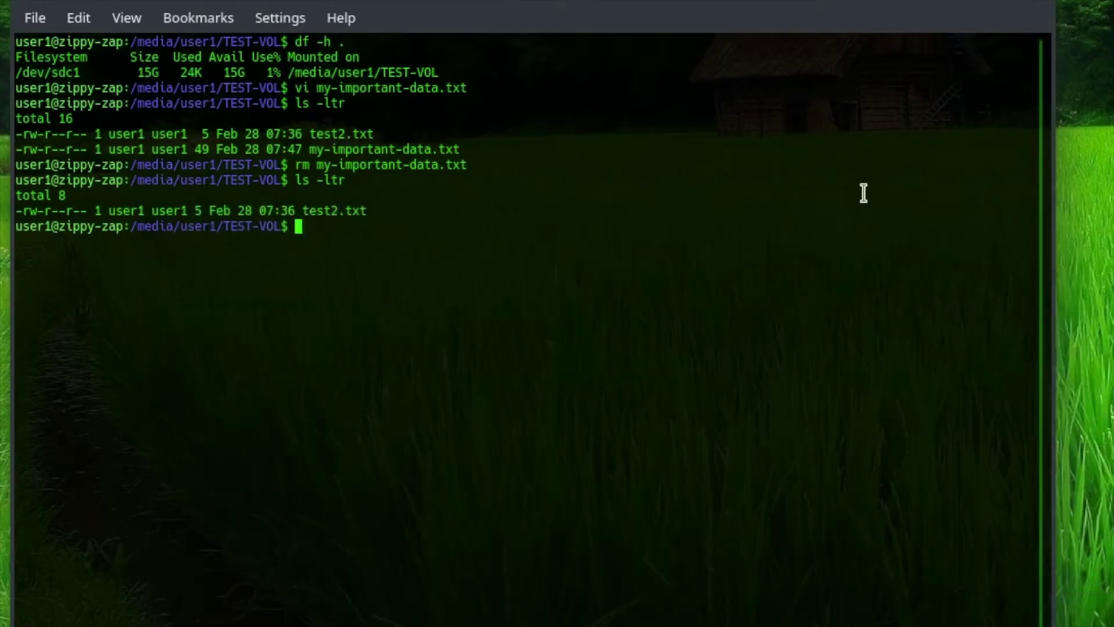
Launch TestDisk with a new log and select the 15 GB Lexar USB drive.
type("fdisk")
key("BackSpace")
key("BackSpace")
key("BackSpace")
key("BackSpace")
key("BackSpace")
type("testdisk")
key("Return")
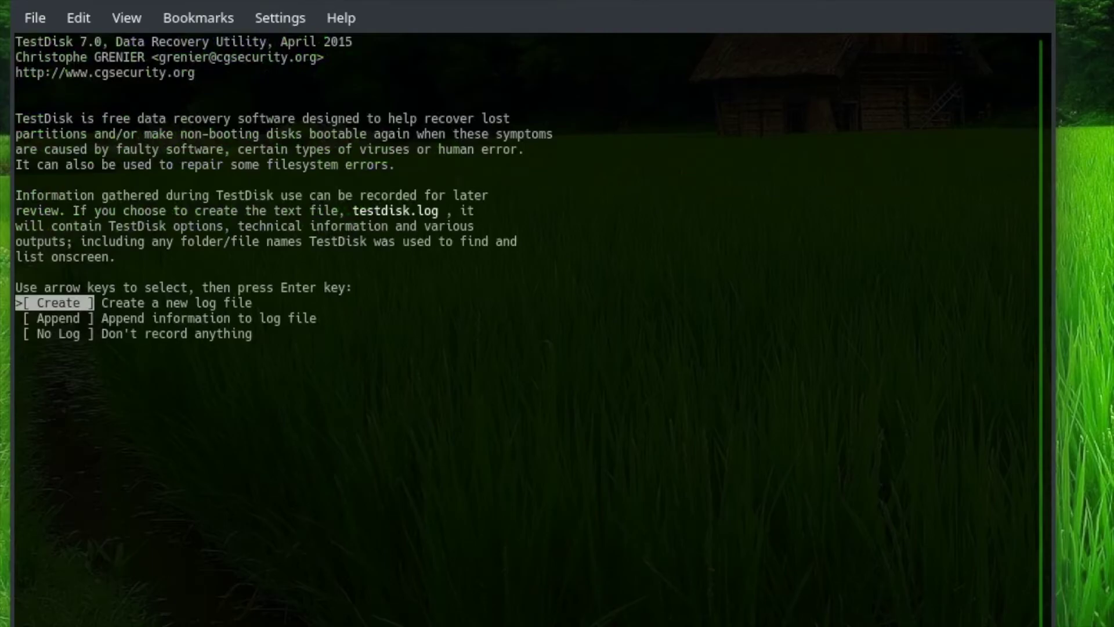
key("Return")
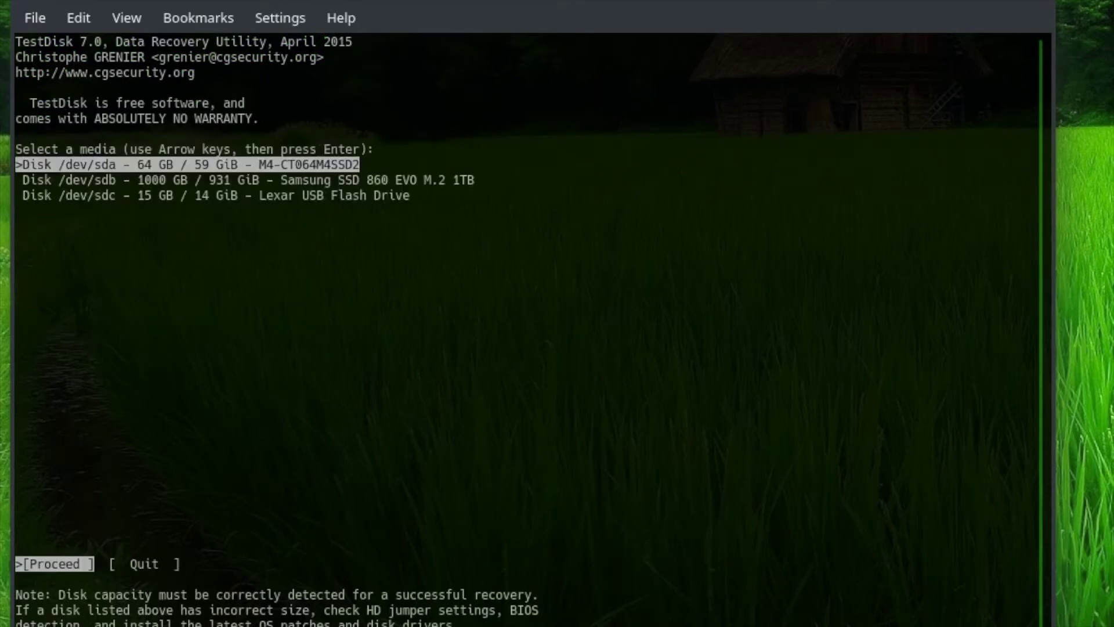
key("Down")
key("Down")
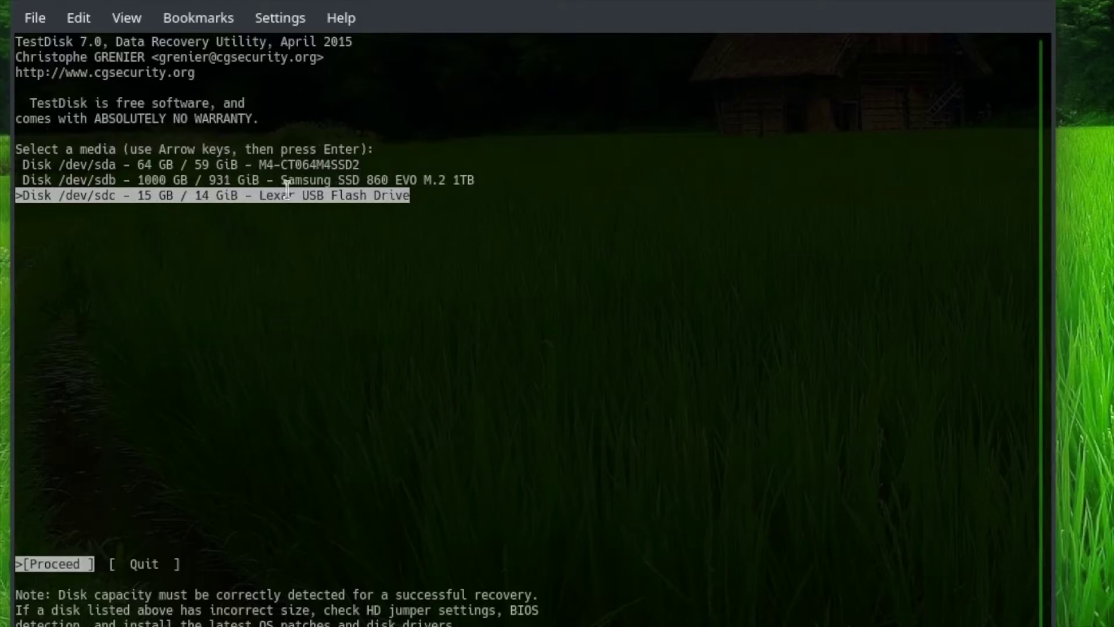
key("Return")
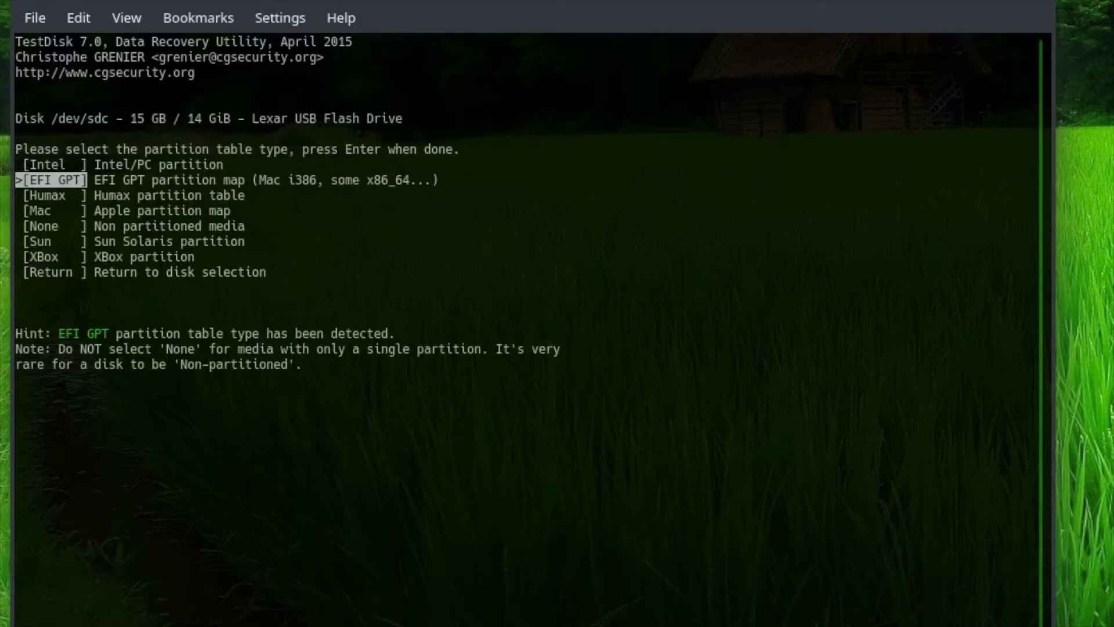
Accept the EFI GPT partition table, open Advanced utilities, and run Undelete on TEST-VOL.
key("Return")
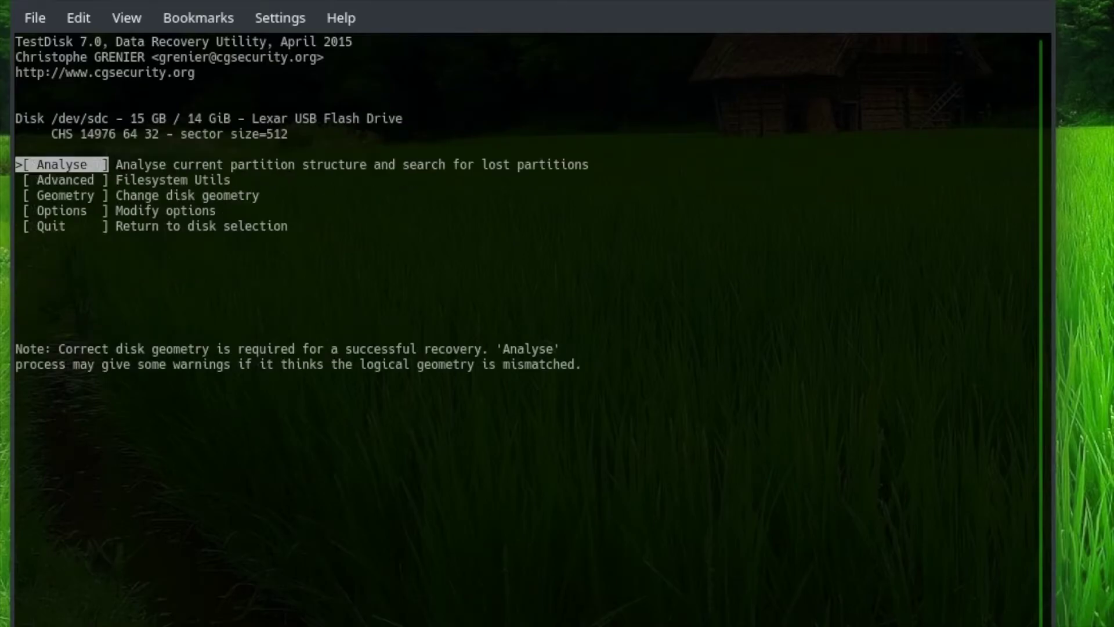
key("Down")
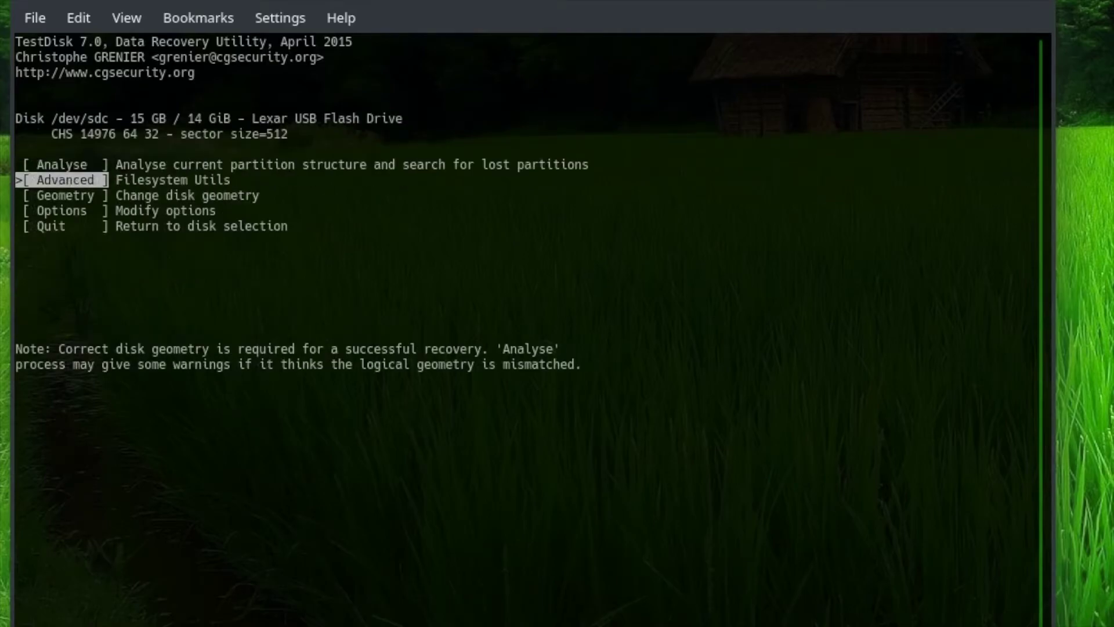
key("Return")
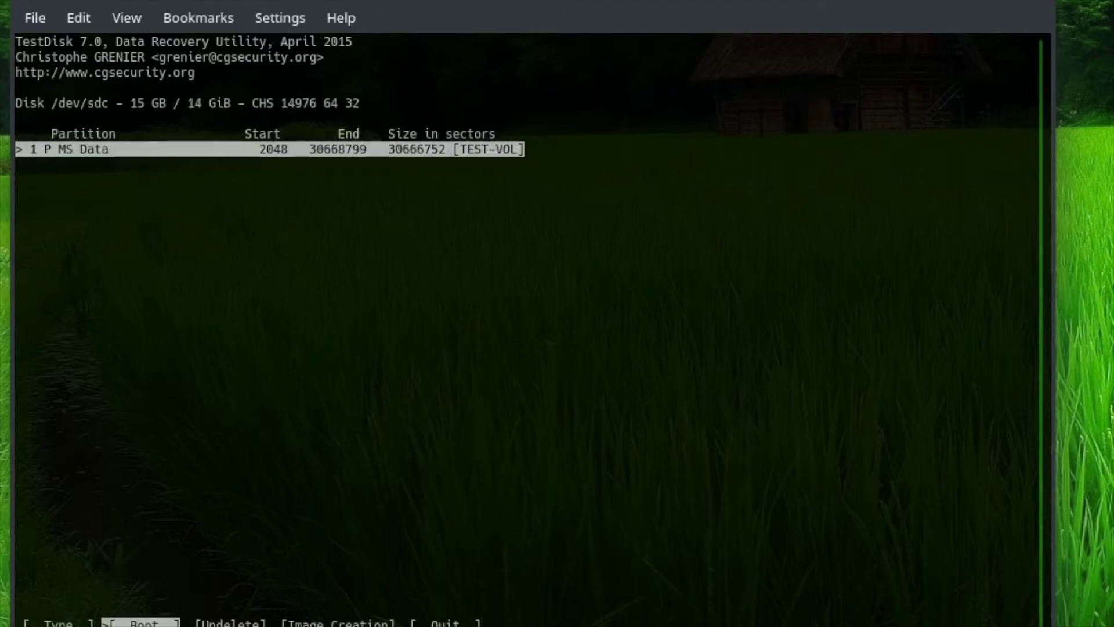
key("Right")
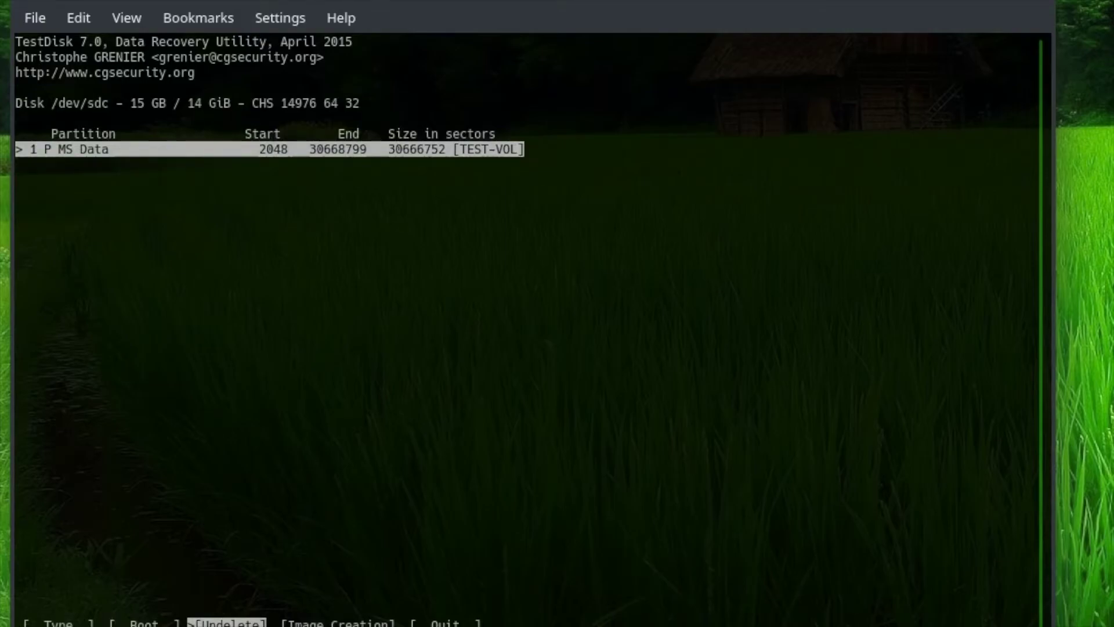
key("Return")
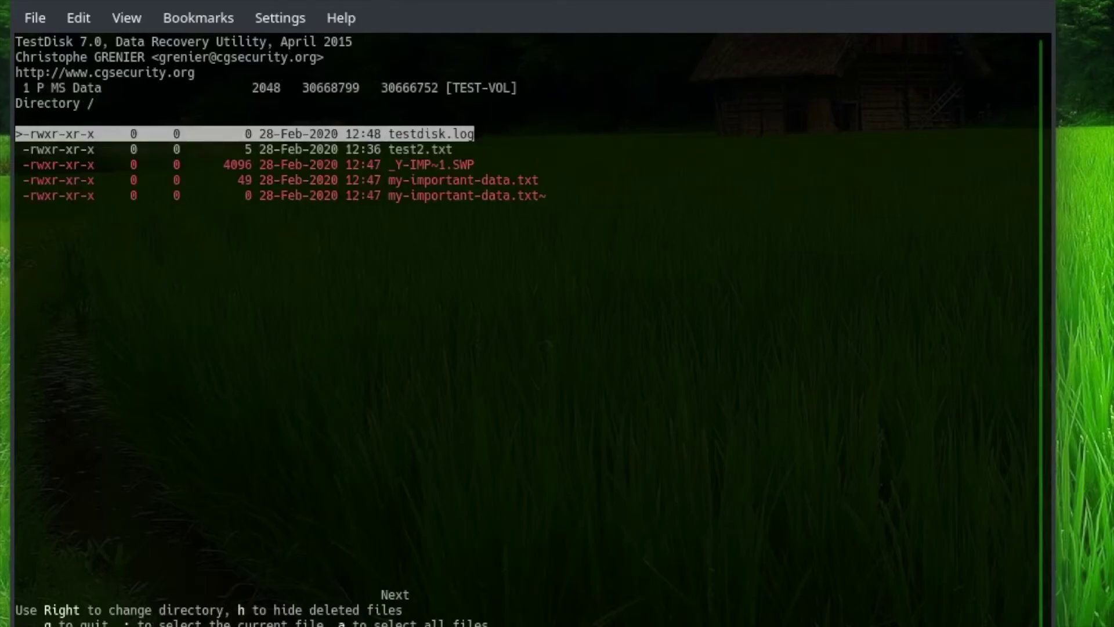
Highlight the deleted my-important-data.txt in TestDisk's file list.
key("Down")
key("Down")
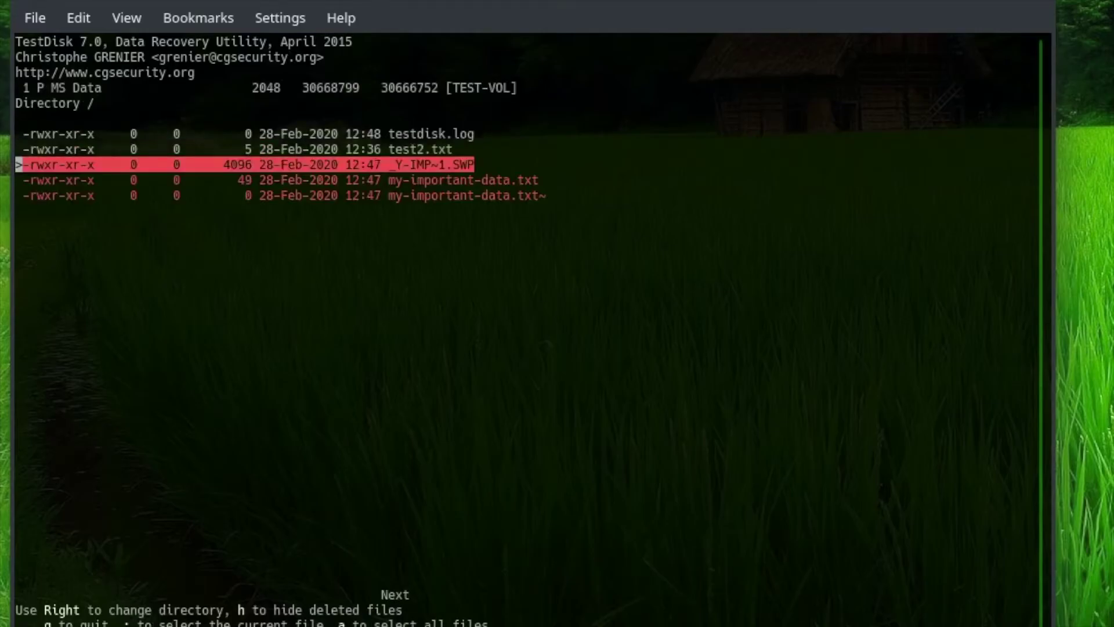
key("Down")
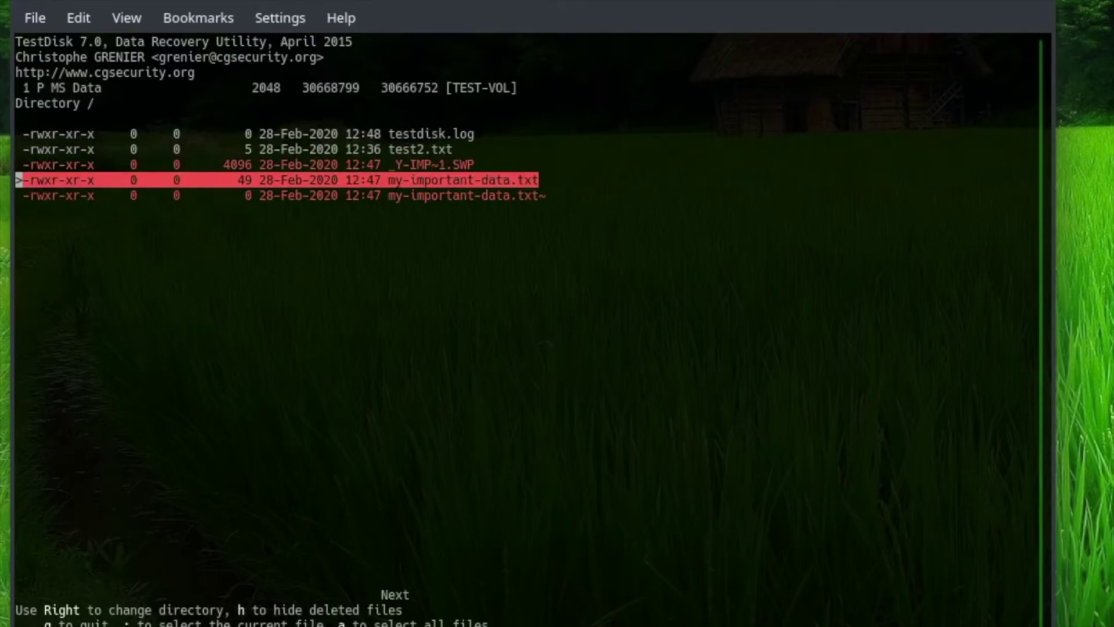
key("Down")
key("Up")
Start copying my-important-data.txt and climb the destination browser from TEST-VOL up to root.
key("c")
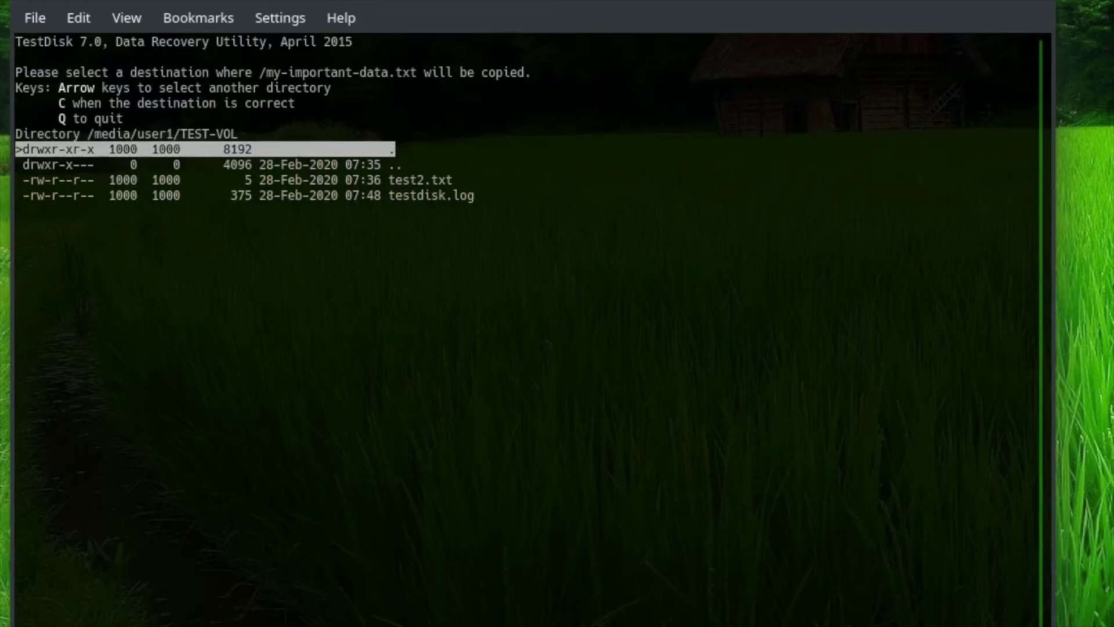
key("Down")
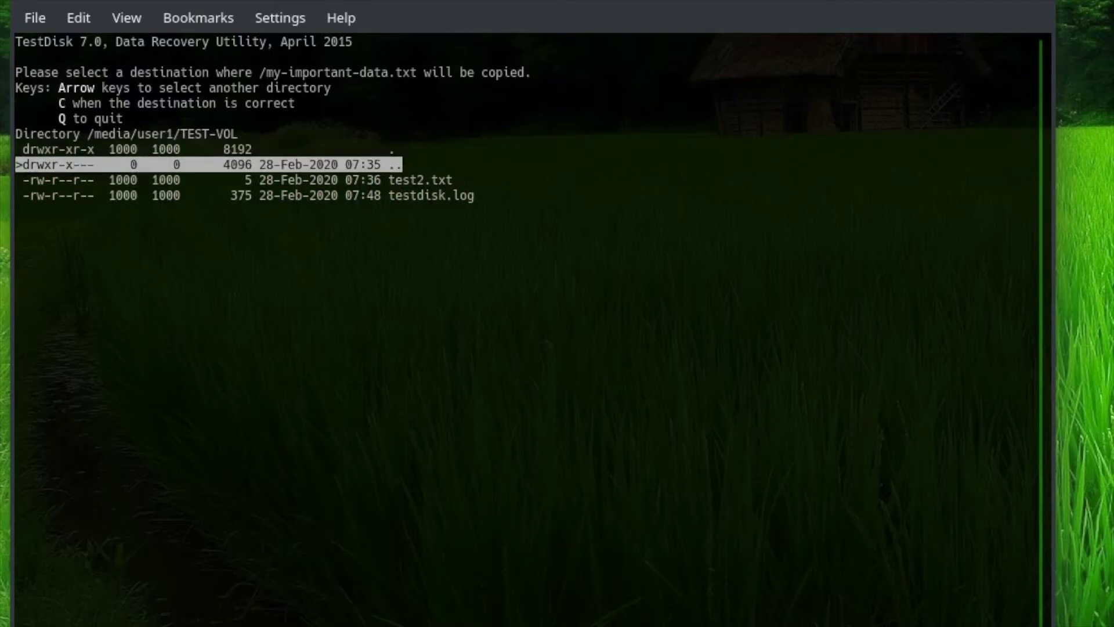
key("Right")
key("Down")
key("Right")
key("Down")
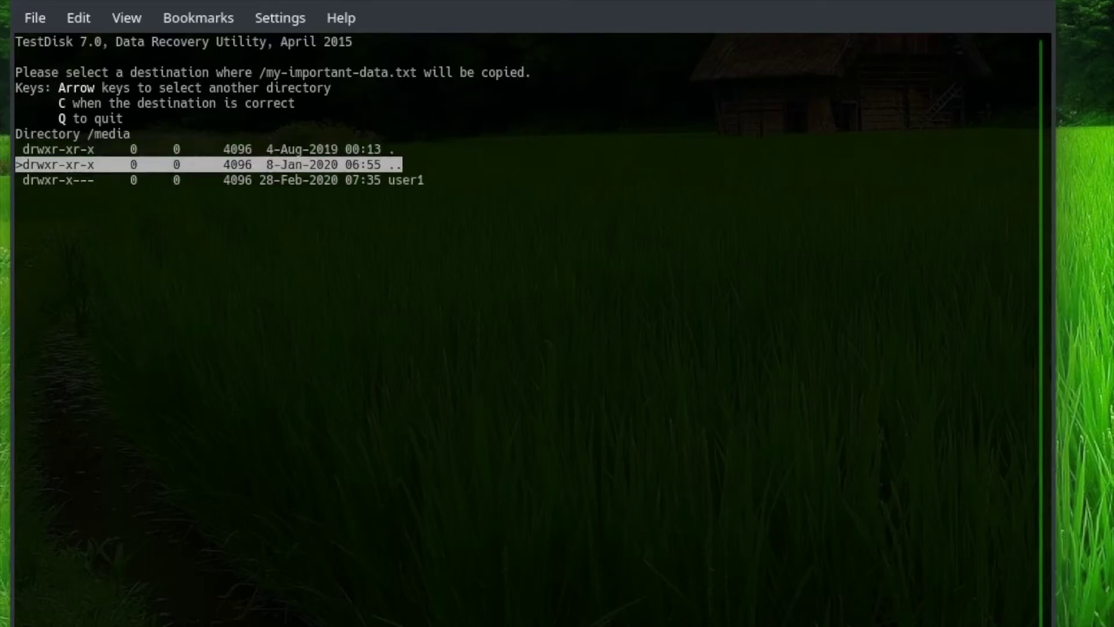
key("Right")
Browse the root folders and enter /home.
key("Down")
key("Down")
key("Down")
key("Down")
key("Down")
key("Down")
key("Down")
key("Down")
key("Down")
key("Down")
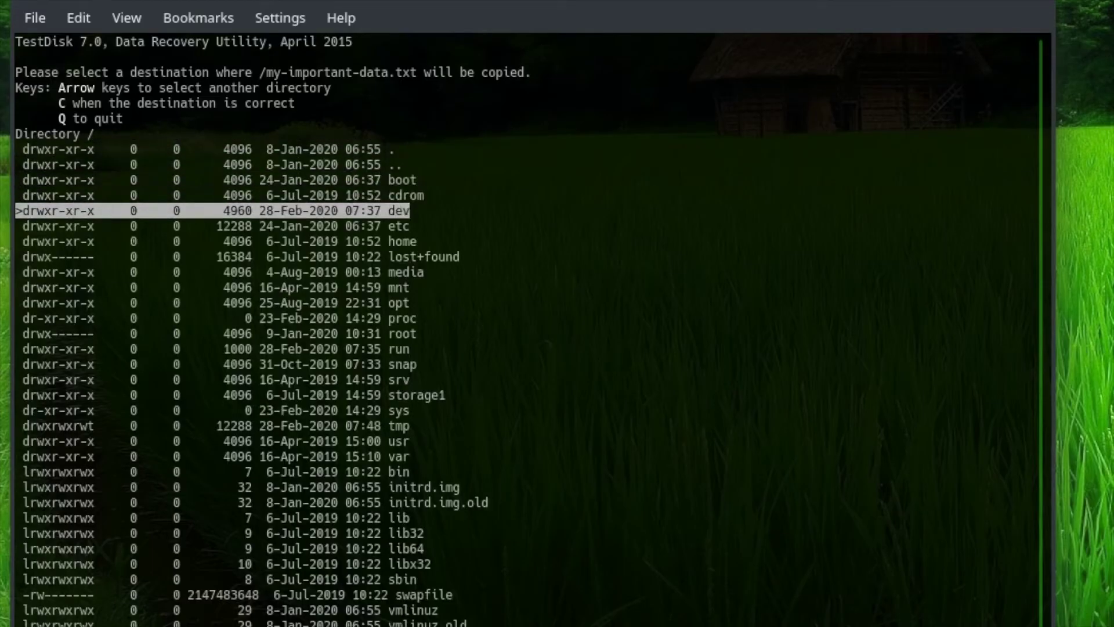
key("Down")
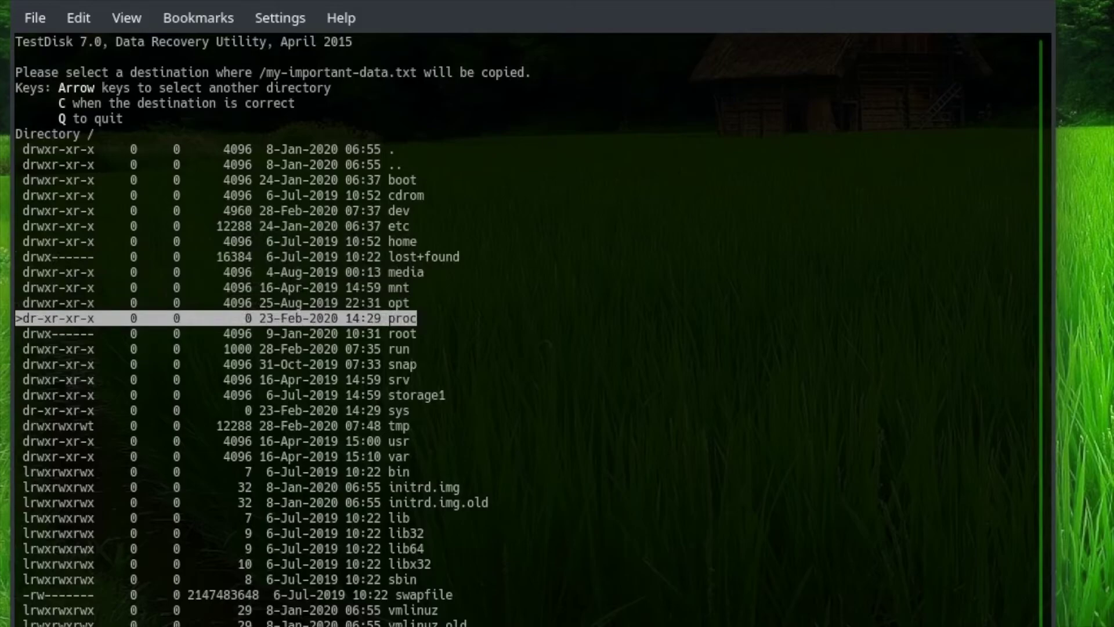
key("Down")
key("Down")
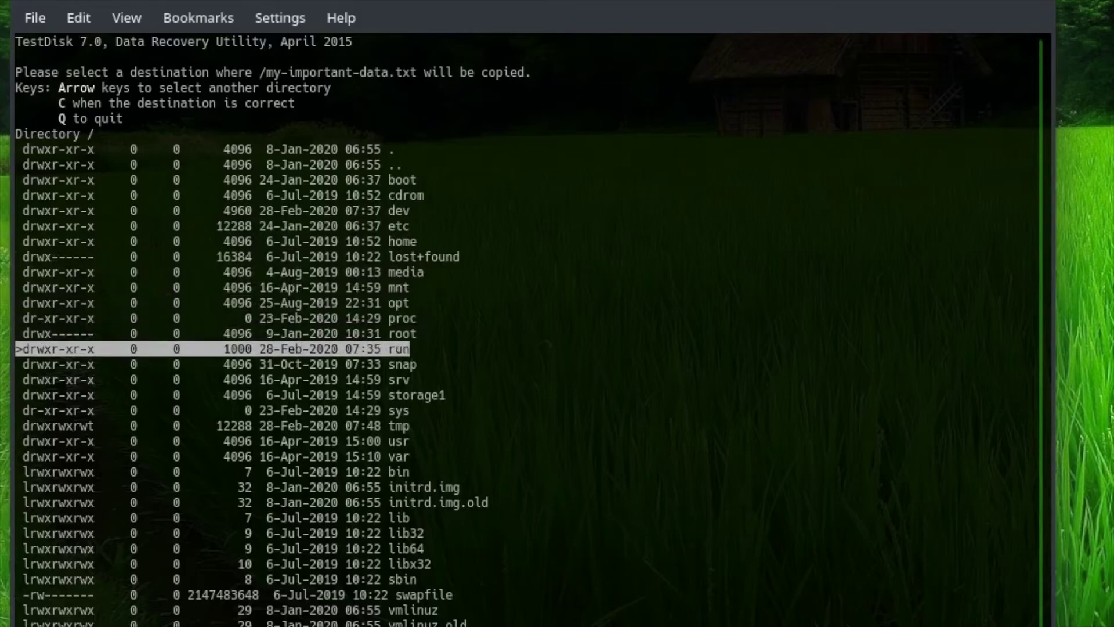
key("Down")
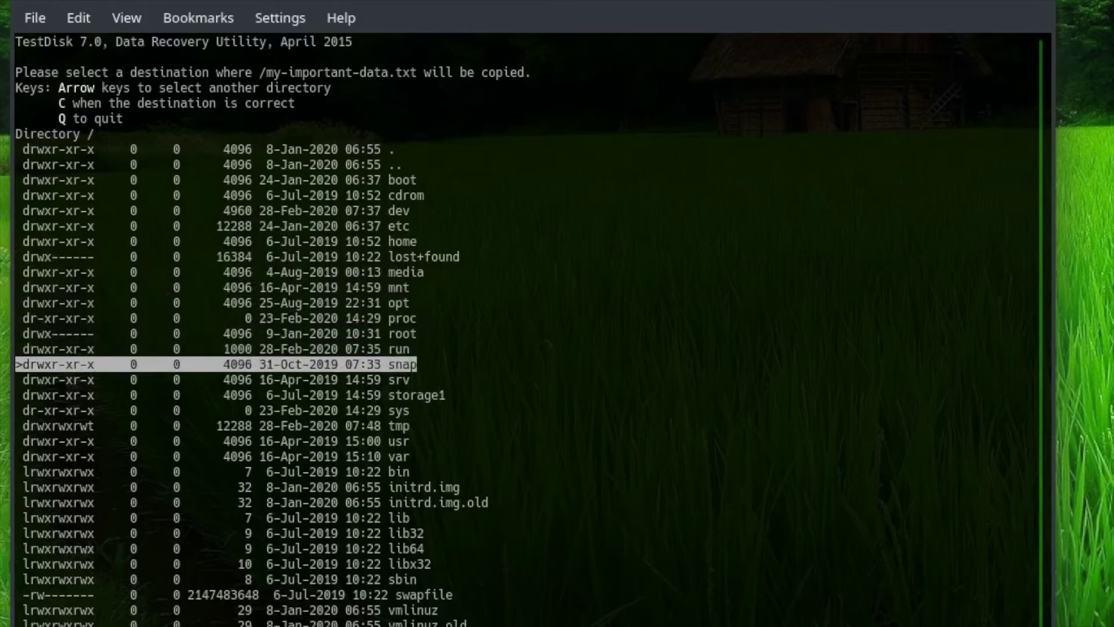
key("Down")
key("Down")
key("Down")
key("Down")
key("Down")
key("Down")
key("Down")
key("Down")
key("Down")
key("Down")
key("Down")
key("Down")
key("Down")
key("Down")
key("Down")
key("Down")
key("Down")
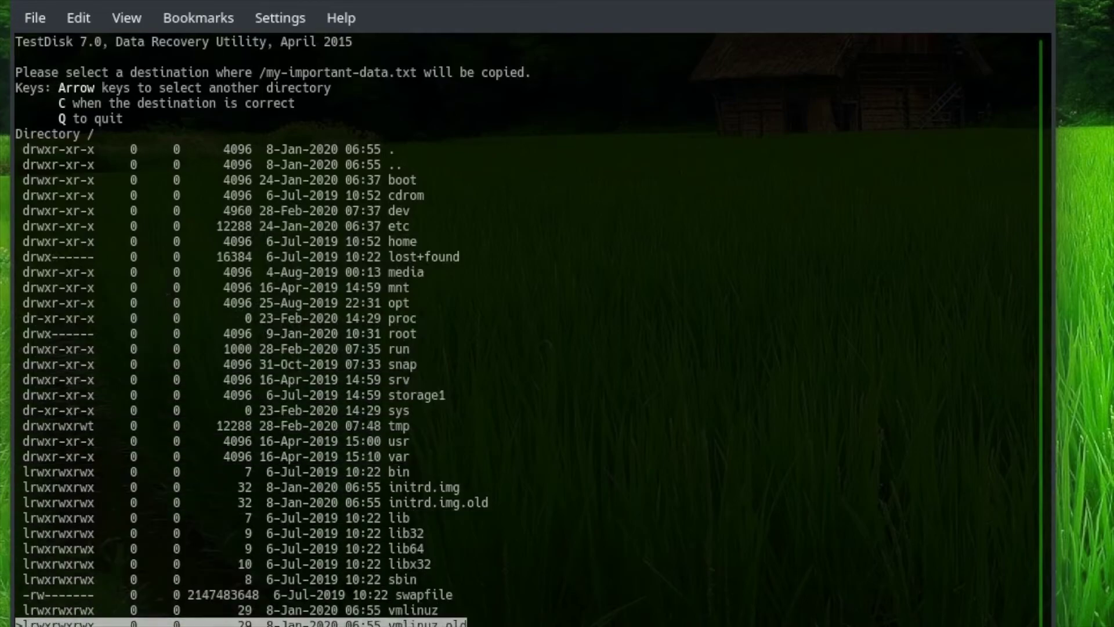
key("Up")
key("Up")
key("Up")
key("Up")
key("Up")
key("Up")
key("Up")
key("Up")
key("Up")
key("Up")
key("Up")
key("Up")
key("Up")
key("Up")
key("Up")
key("Up")
key("Up")
key("Up")
key("Up")
key("Up")
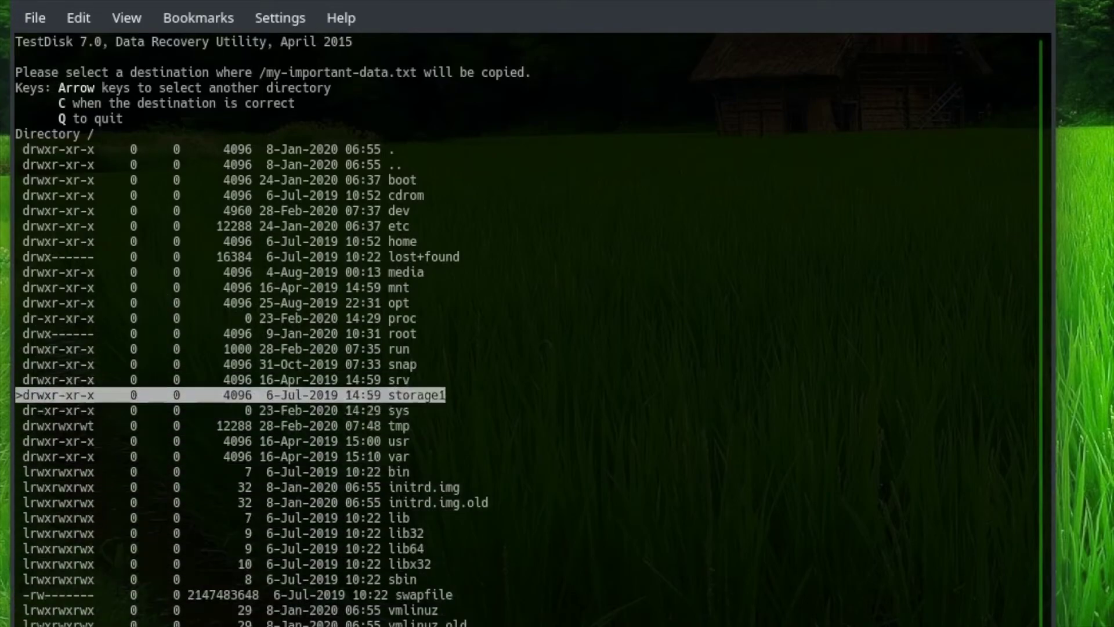
key("Right")
Enter /home/user1 and browse its listing for the recovered-data folder.
key("Down")
key("Down")
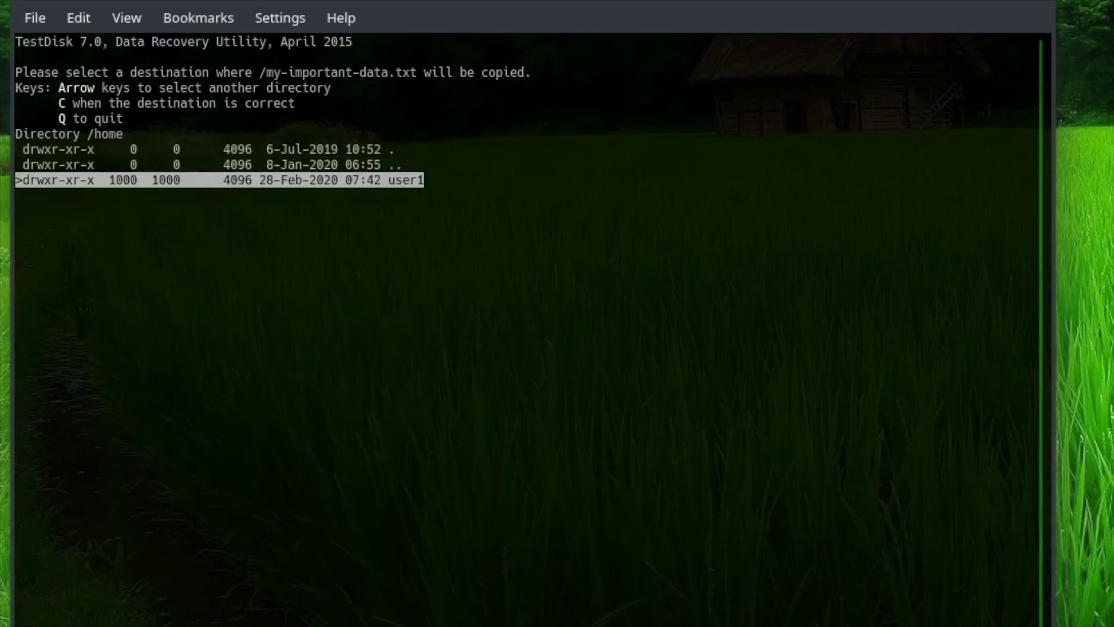
key("Right")
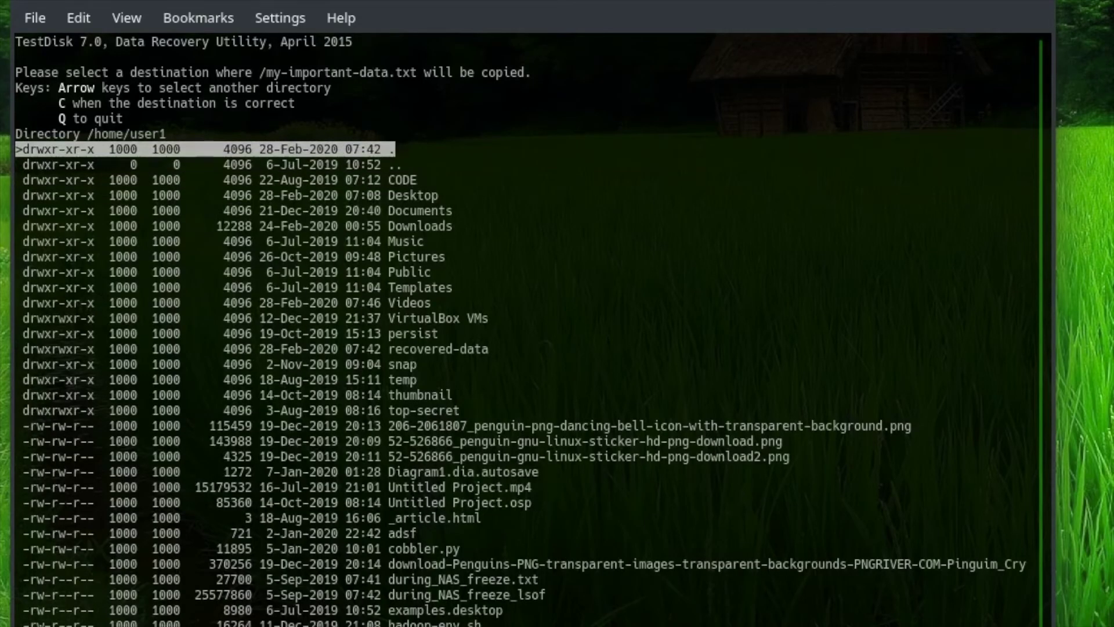
key("Down")
key("Down")
key("Down")
key("Down")
key("Down")
key("Down")
key("Down")
key("Down")
key("Down")
key("Down")
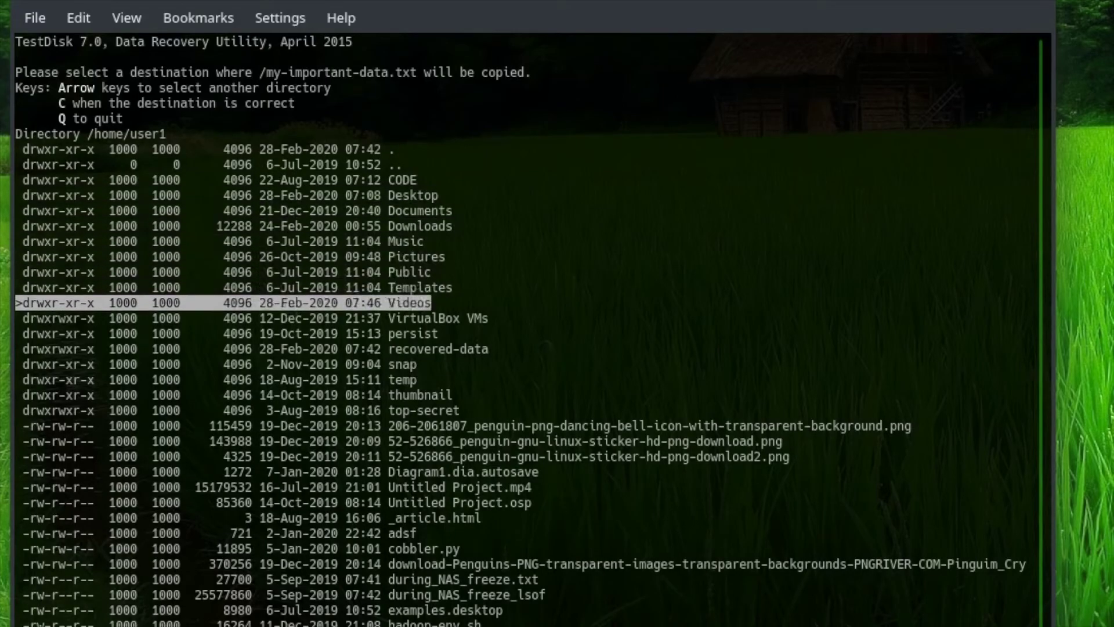
key("Down")
key("Down")
key("Down")
key("Down")
key("Down")
key("Down")
key("Down")
key("Down")
key("Down")
key("Down")
key("Down")
key("Down")
key("Down")
key("Down")
key("Down")
key("Down")
key("Down")
key("Down")
key("Down")
key("Down")
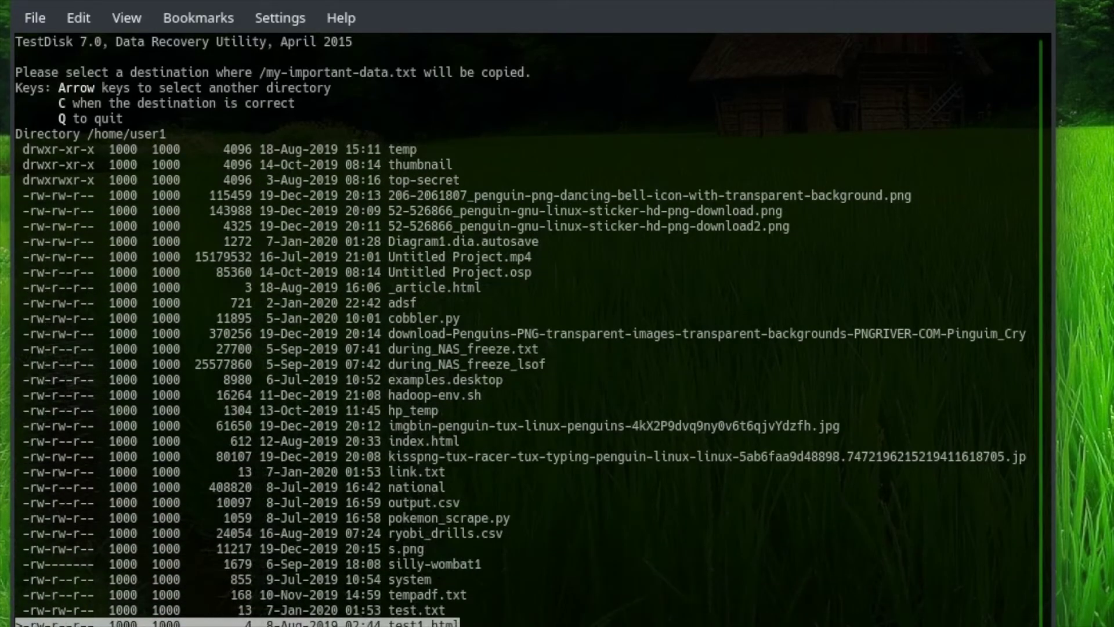
key("Down")
key("Down")
key("Down")
key("Down")
key("Down")
key("Down")
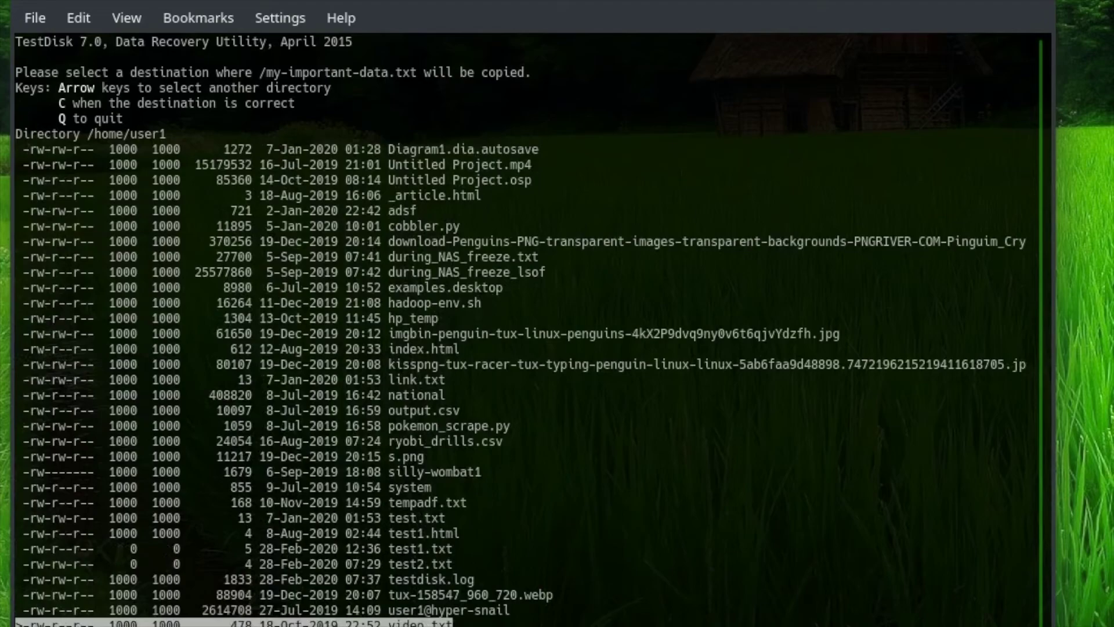
key("Up")
key("Up")
key("Up")
key("Up")
key("Up")
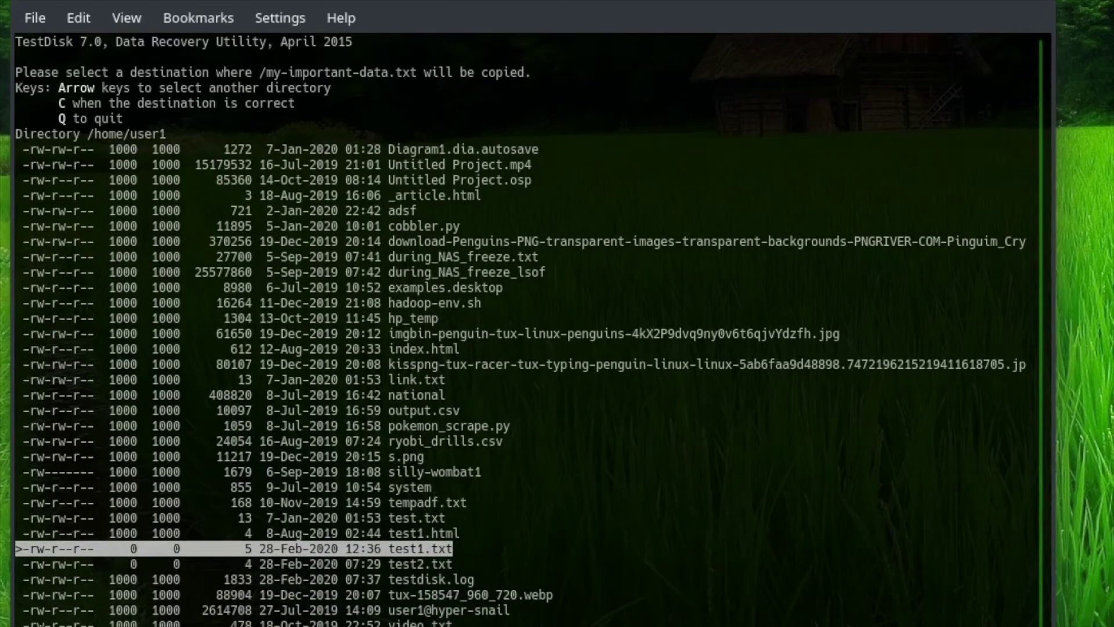
key("alt+Tab")
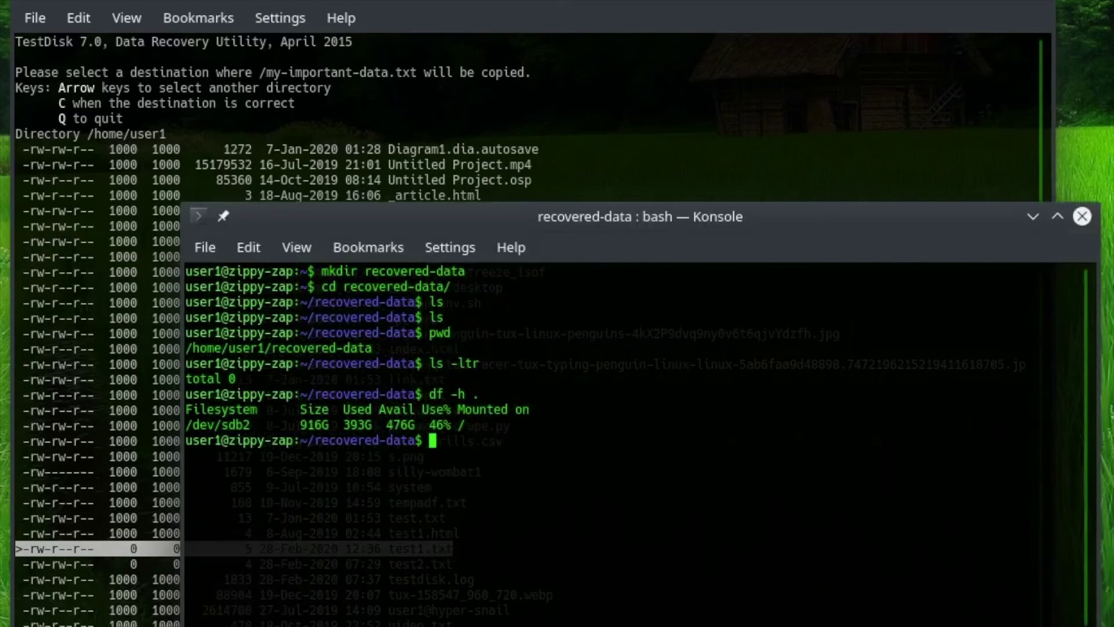
key("ctrl+d")
Enter recovered-data, copy my-important-data.txt into it, and quit TestDisk.
key("Up")
key("Up")
key("Up")
key("Up")
key("Up")
key("Up")
key("Up")
key("Up")
key("Up")
key("Up")
key("Up")
key("Up")
key("Up")
key("Up")
key("Up")
key("Up")
key("Up")
key("Up")
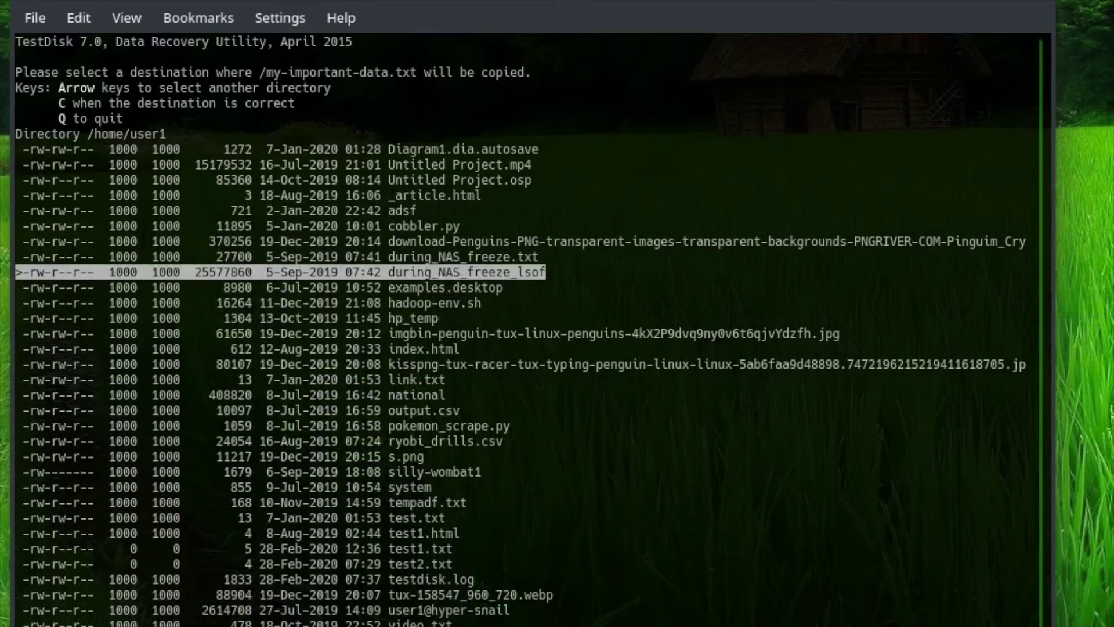
key("Up")
key("Up")
key("Up")
key("Up")
key("Up")
key("Up")
key("Up")
key("Up")
key("Up")
key("Up")
key("Up")
key("Up")
key("Up")
key("Up")
key("Up")
key("Up")
key("Up")
key("Up")
key("Up")
key("Up")
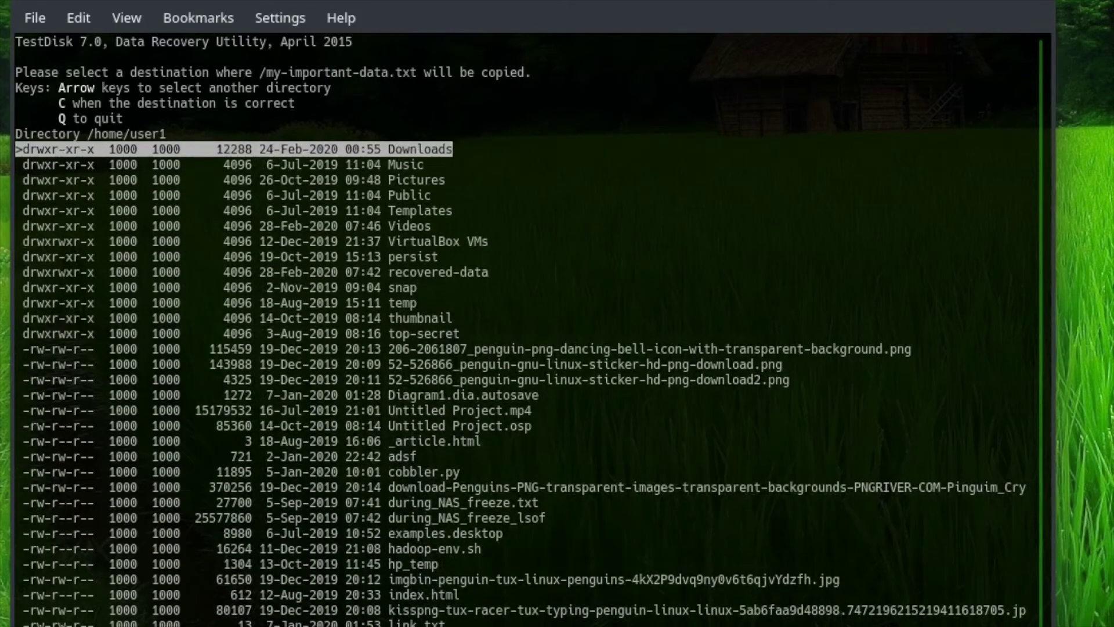
key("Up")
key("Up")
key("Down")
key("Down")
key("Down")
key("Down")
key("Down")
key("Down")
key("Down")
key("Down")
key("Down")
key("Down")
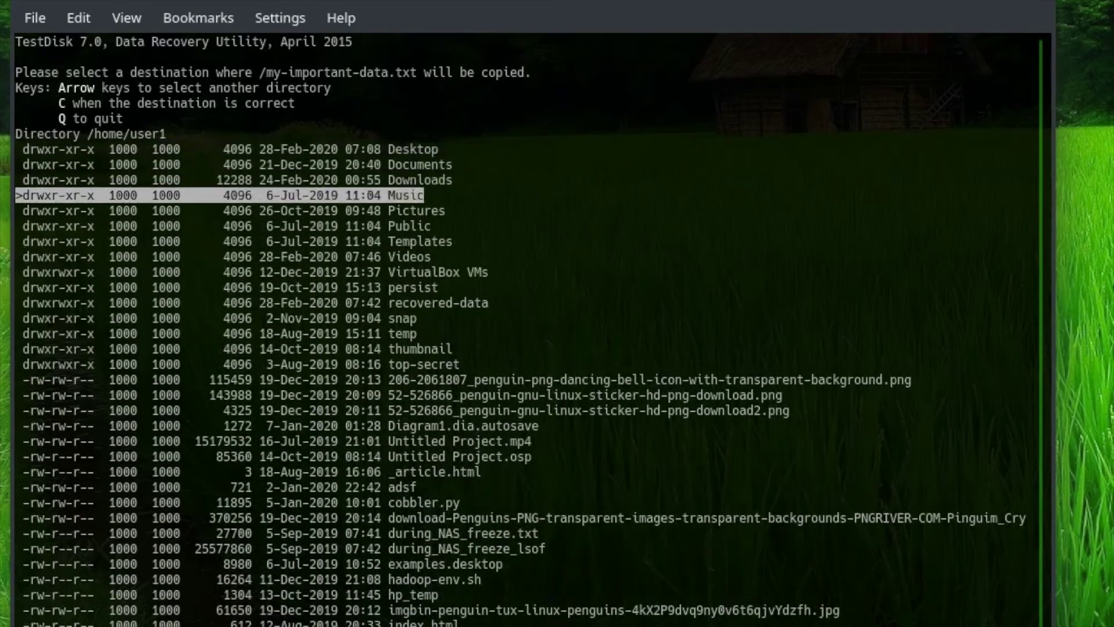
key("Right")
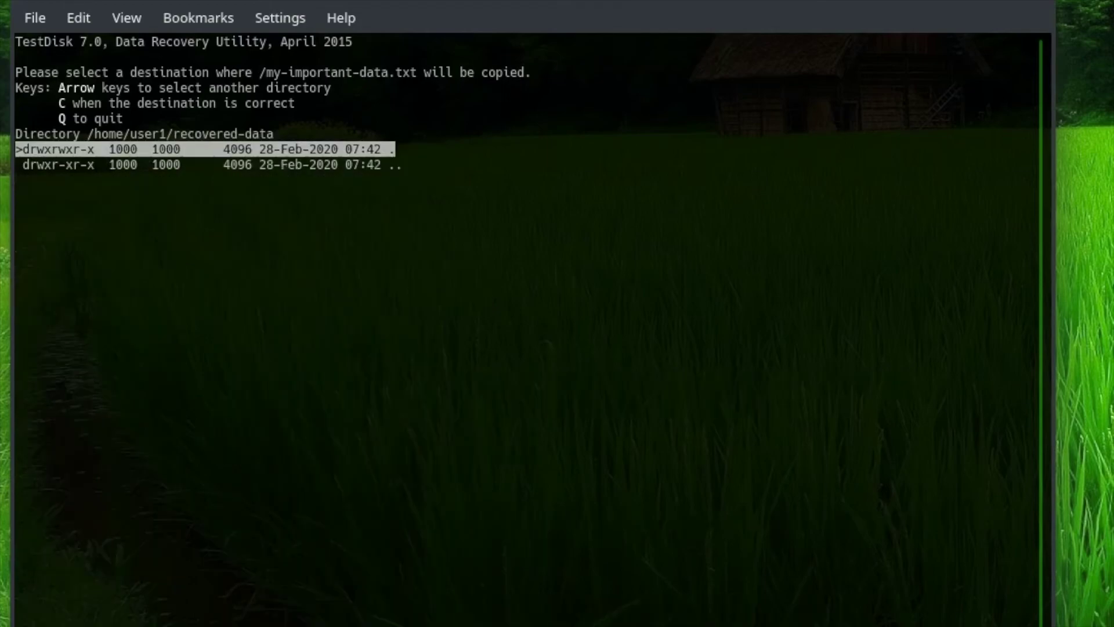
key("c")
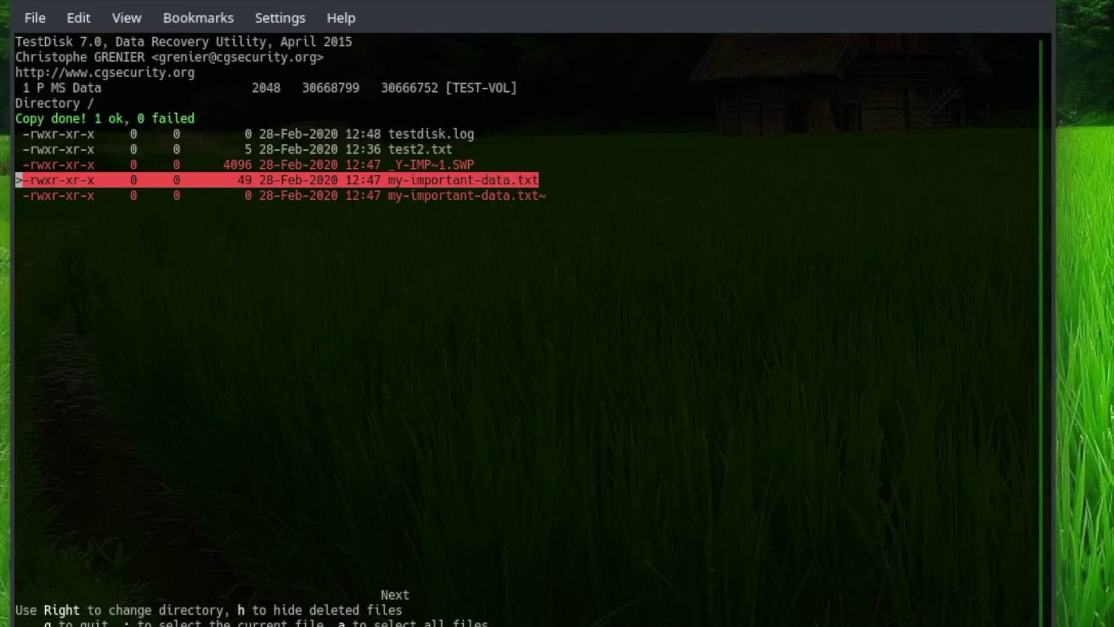
key("q")
key("q")
key("q")
key("q")
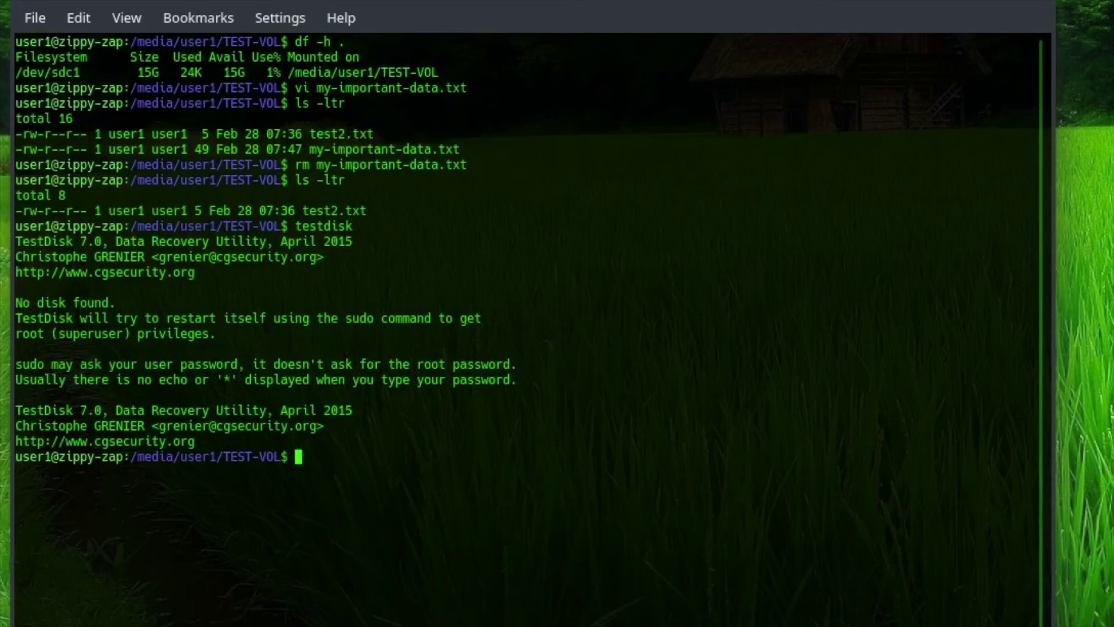
List TEST-VOL showing test2.txt and a 2106-byte testdisk.log, then switch to the recovered-data terminal.
type("ls -ltr")
key("Return")
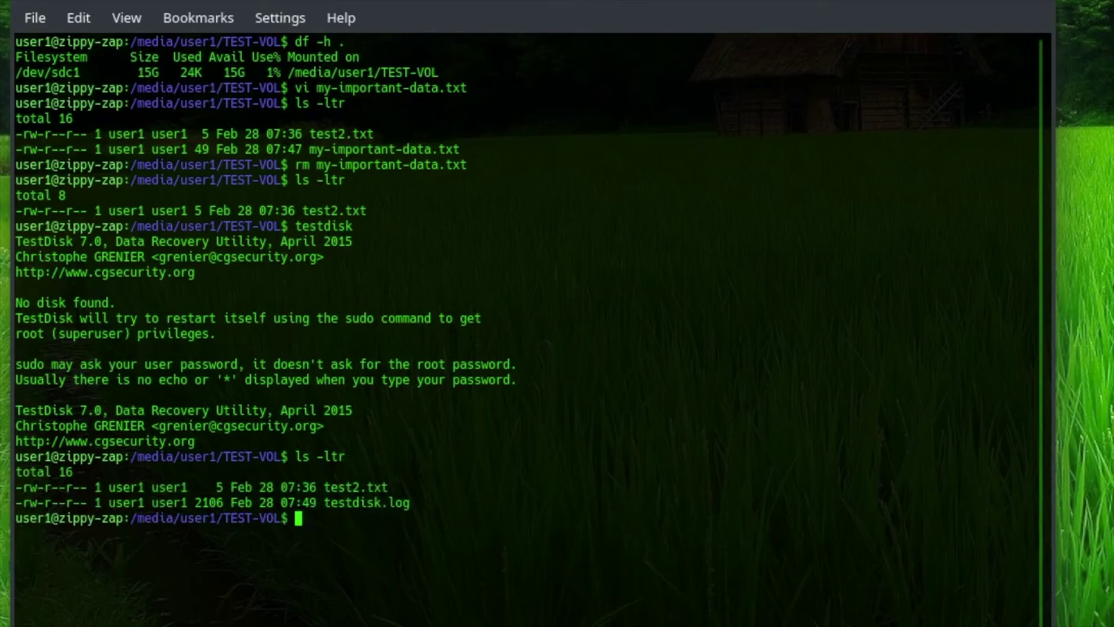
key("alt+Tab")
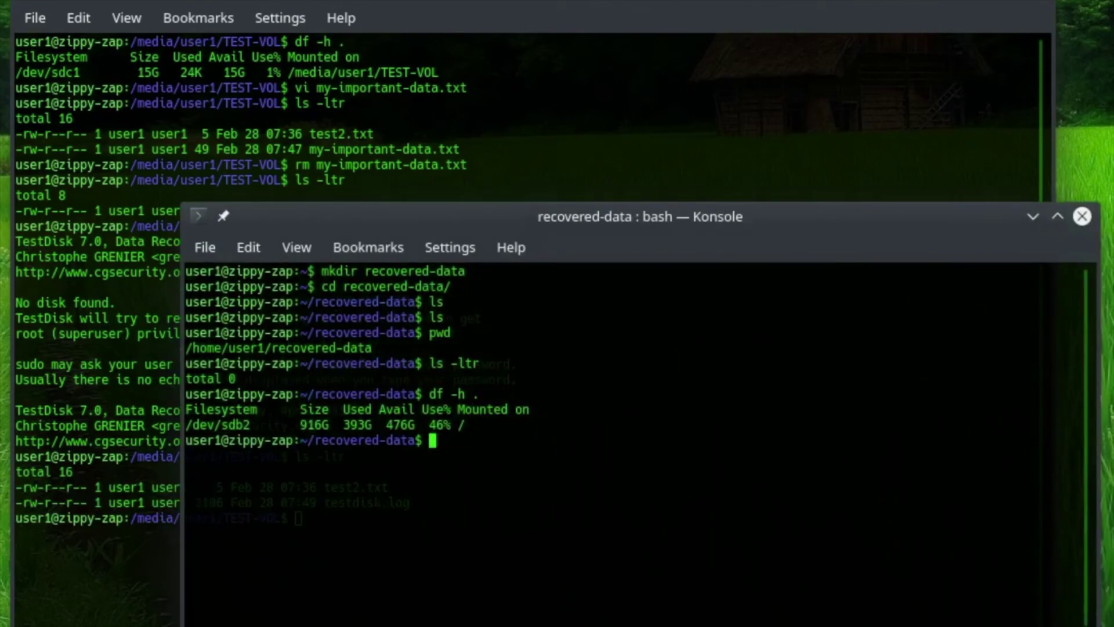
List recovered-data showing the 49-byte my-important-data.txt and print its contents with cat.
type("ls -ltr")
key("Return")
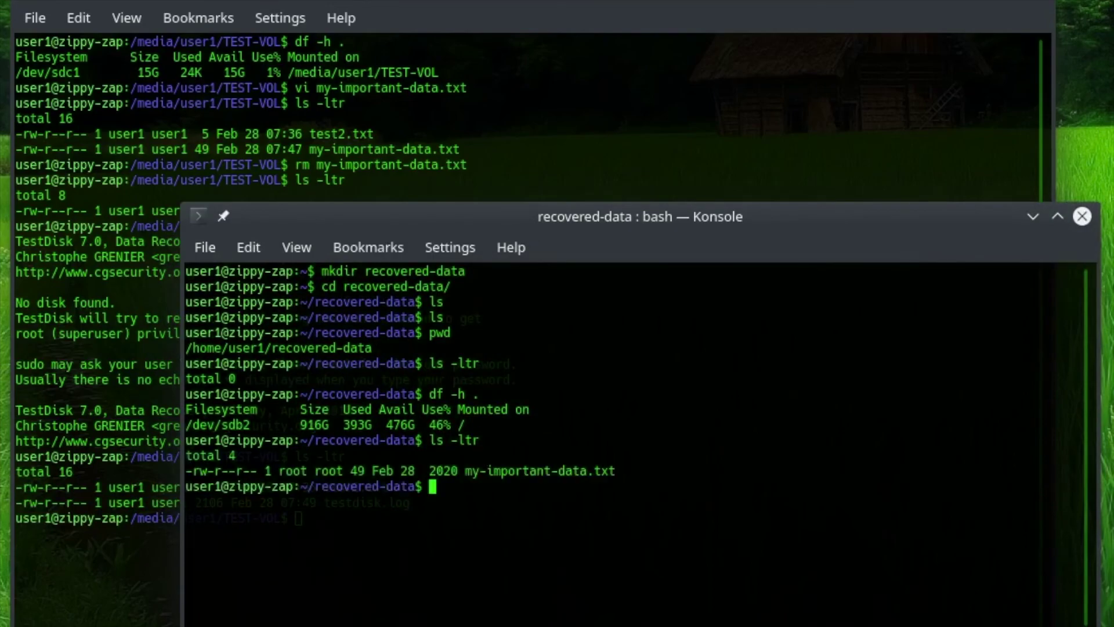
type("cat my-")
key("Tab")
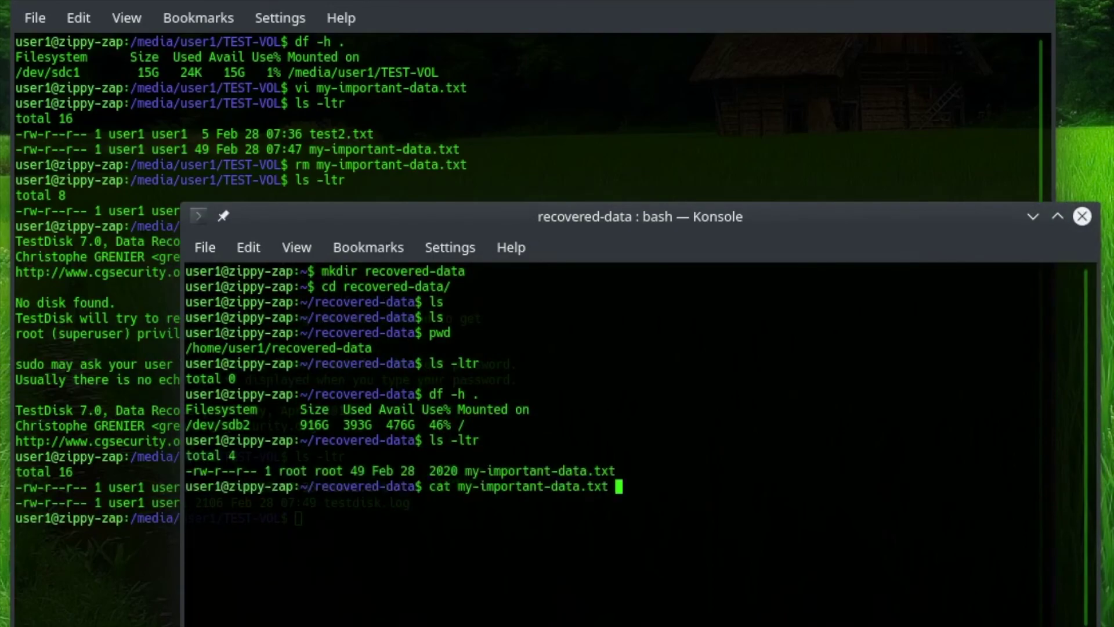
key("Return")
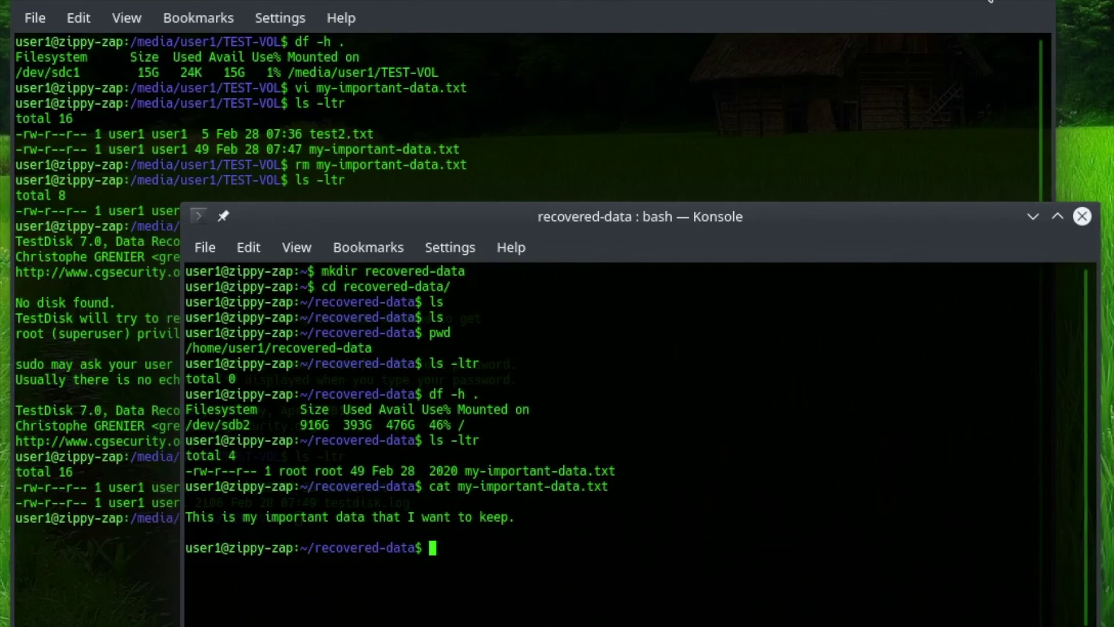
left_click(990, 1)
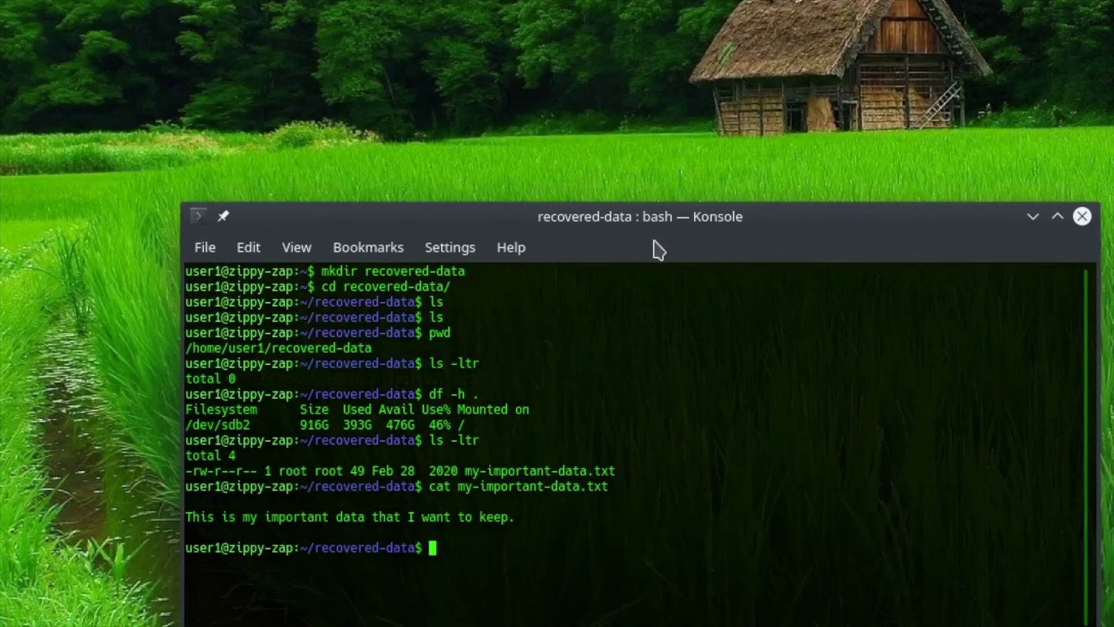
Open the recovered my-important-data.txt in vi by editing the previous cat command, then quit with :q.
left_click_drag(663, 228, 572, 126)
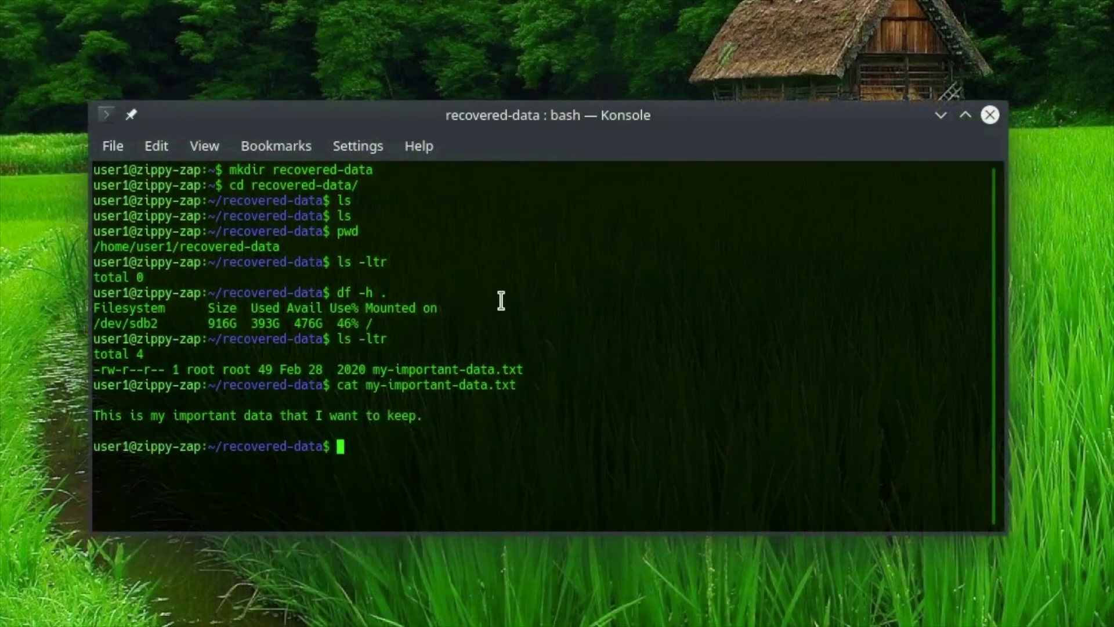
key("Up")
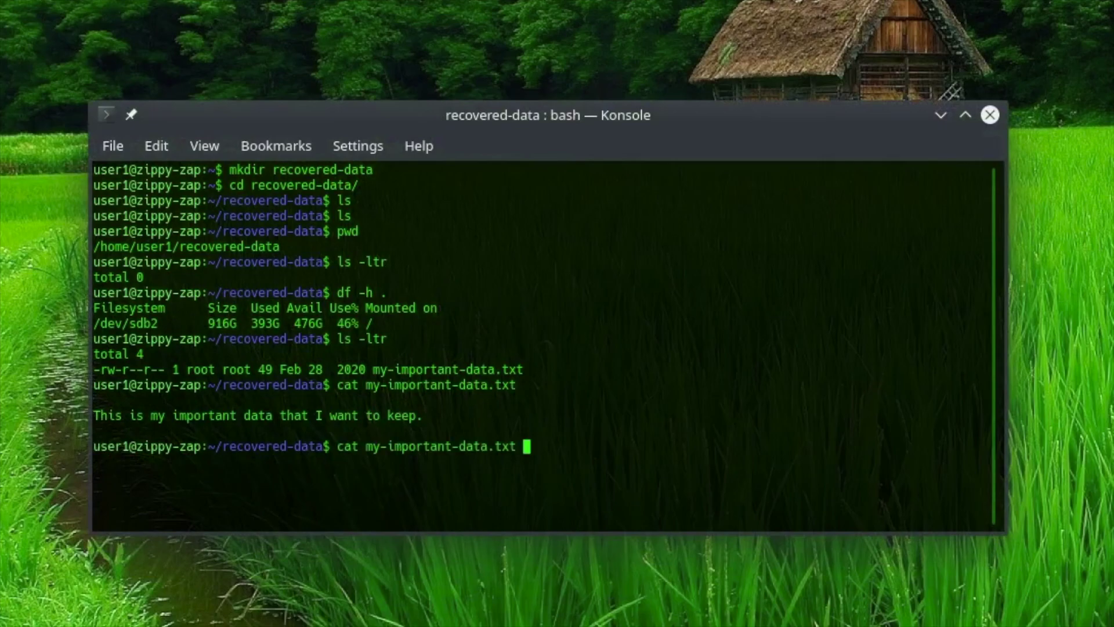
key("ctrl+a")
key("Delete")
key("Delete")
key("Delete")
type("vi")
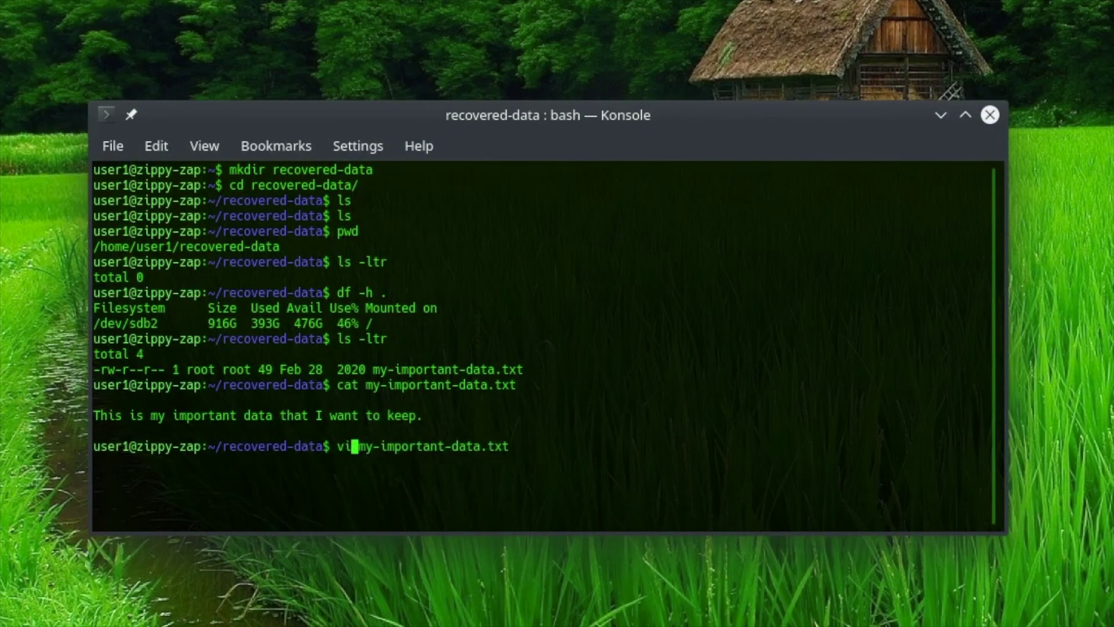
key("Return")
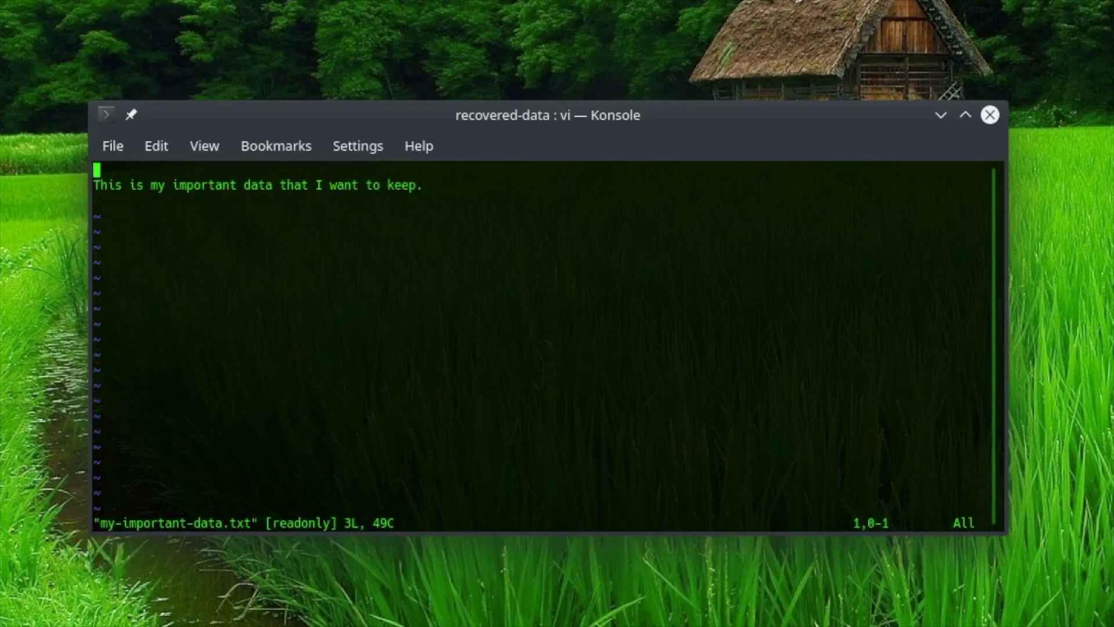
type(":q")
key("Return")
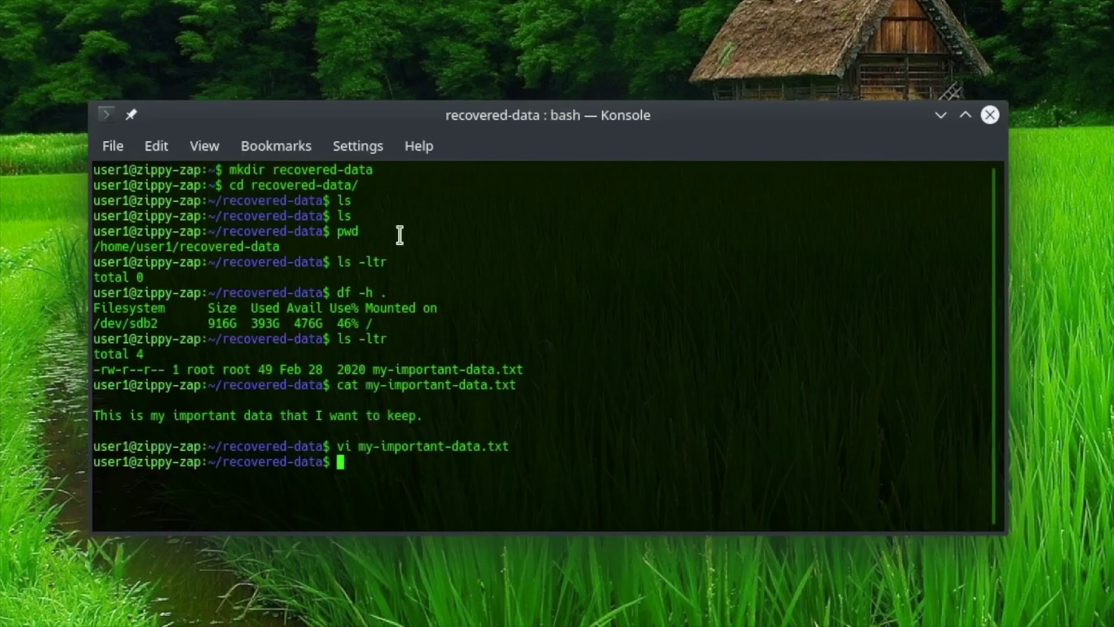